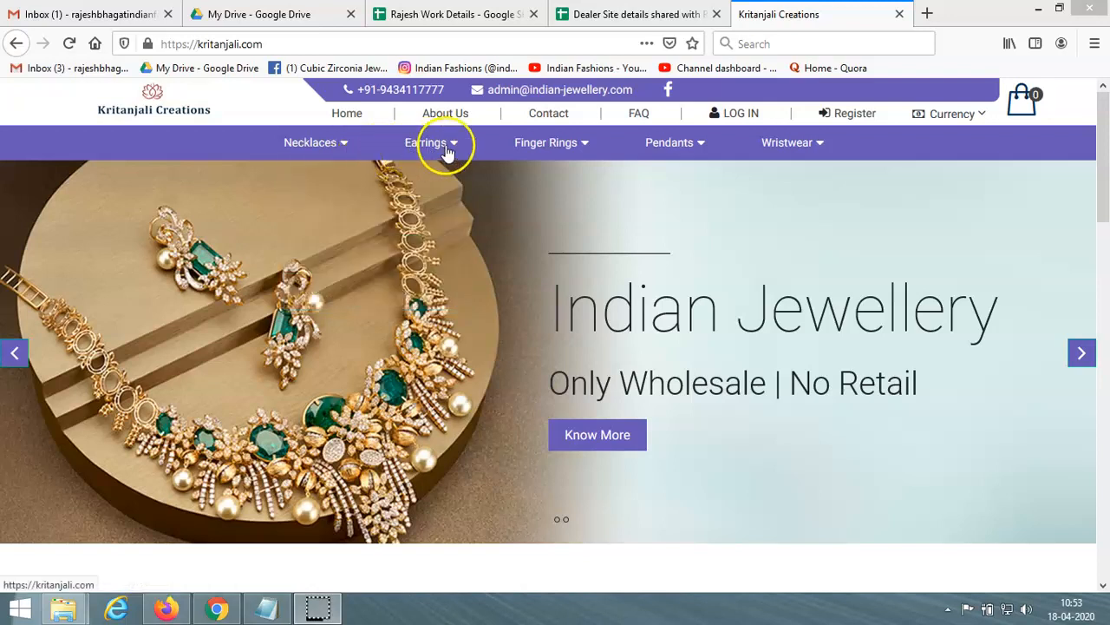
- Examine the sub-categories listed under the storefront's header categories
mouse_move(456, 150)
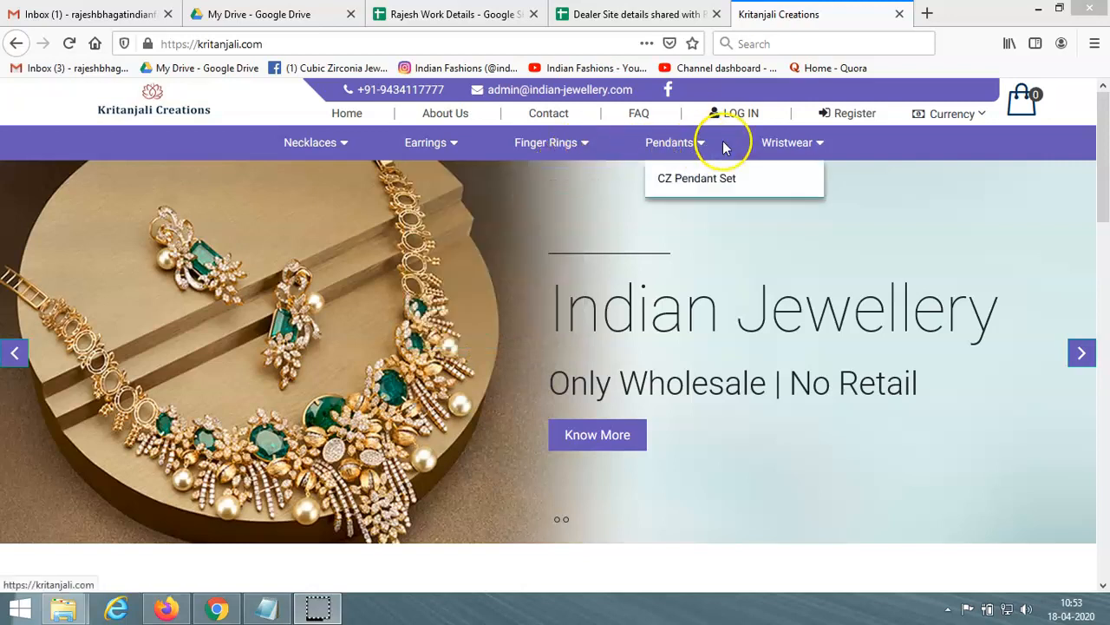
mouse_move(811, 148)
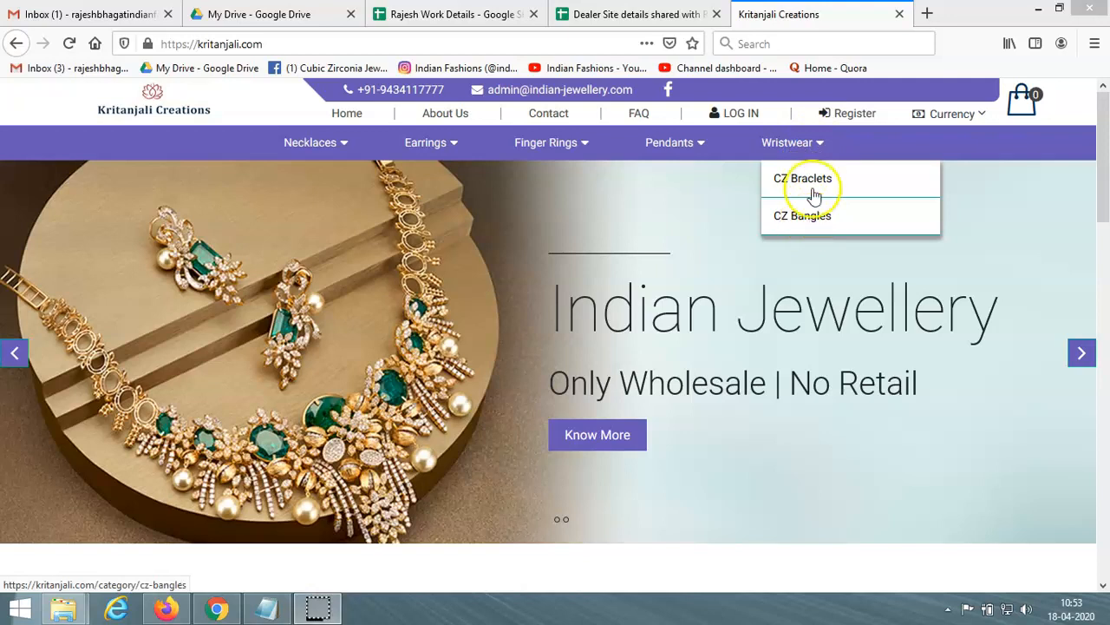
mouse_move(317, 143)
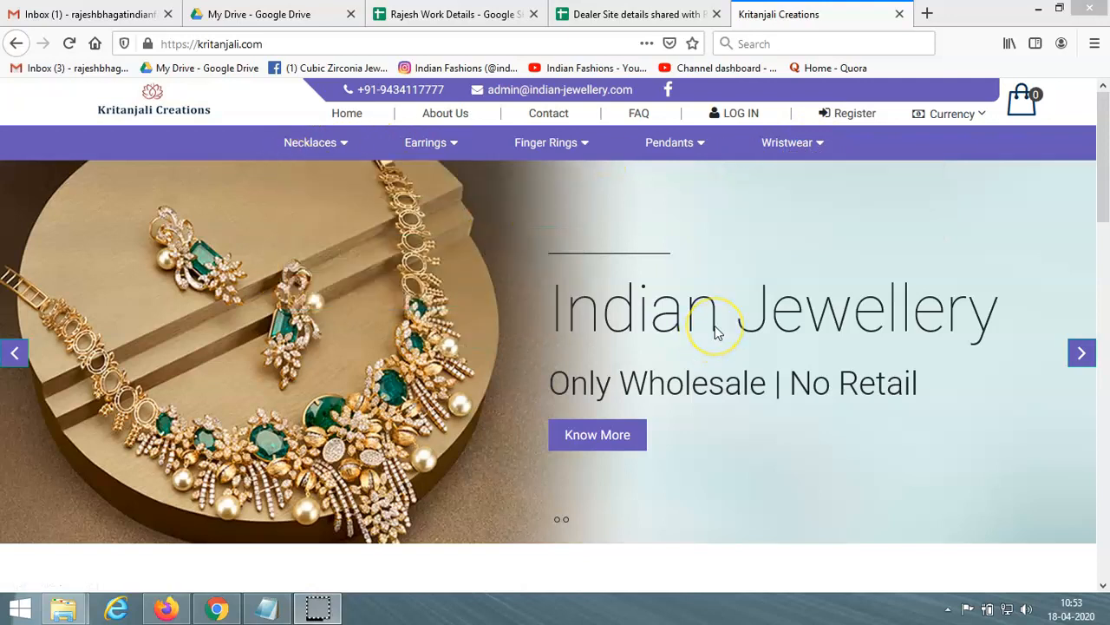
- Open kritanjali.com/admin and log in to the dealer administration with the prefilled credentials
click(280, 43)
click(292, 43)
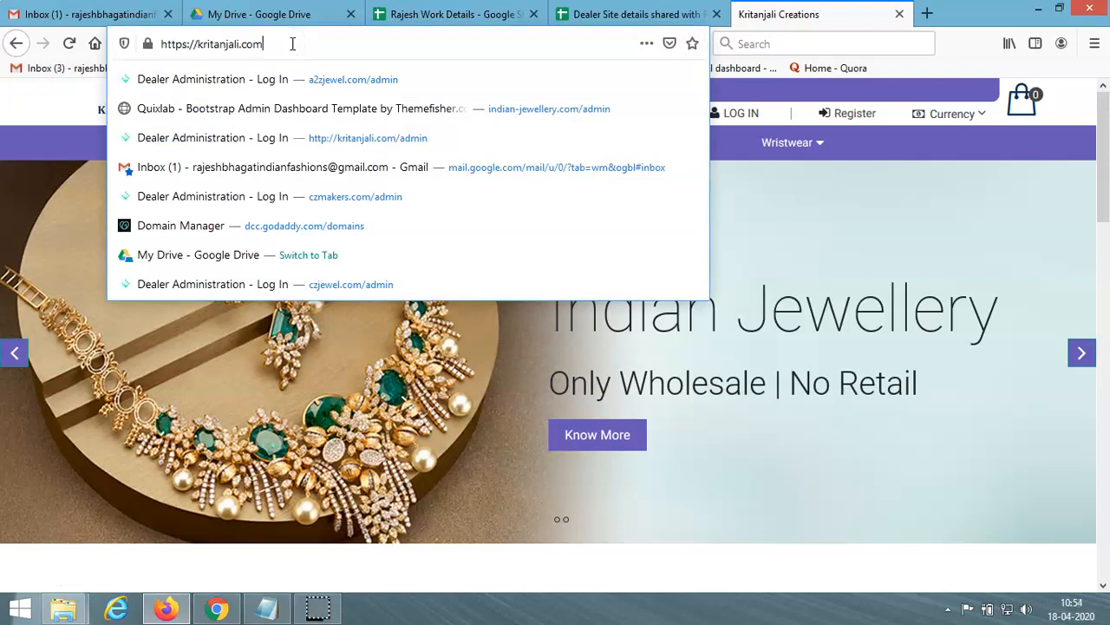
text(/adm)
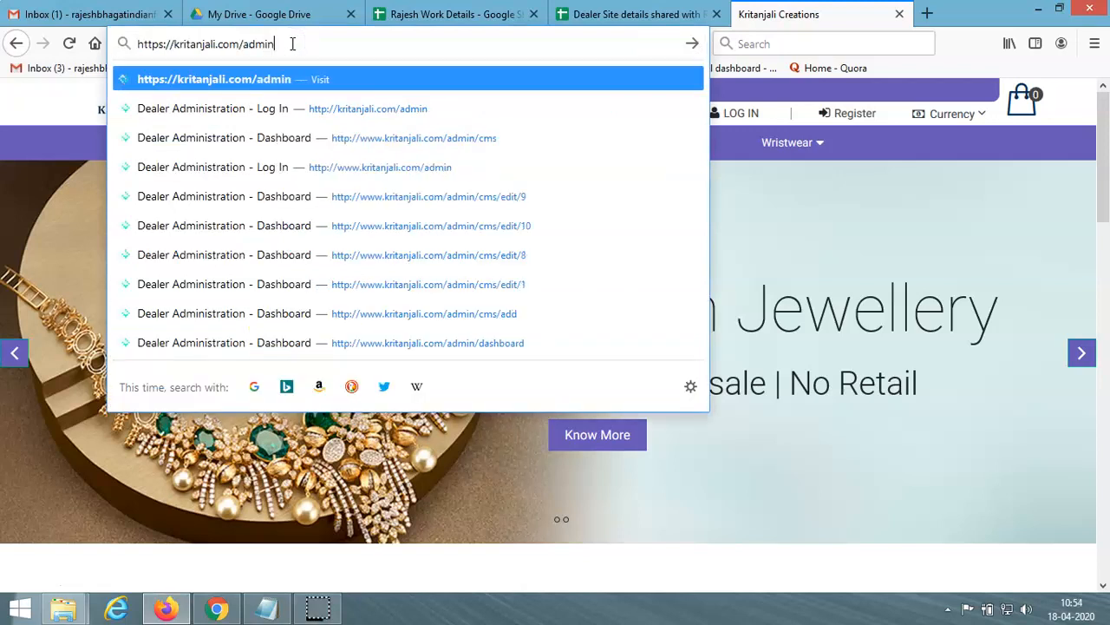
text(in)
key(Return)
click(594, 432)
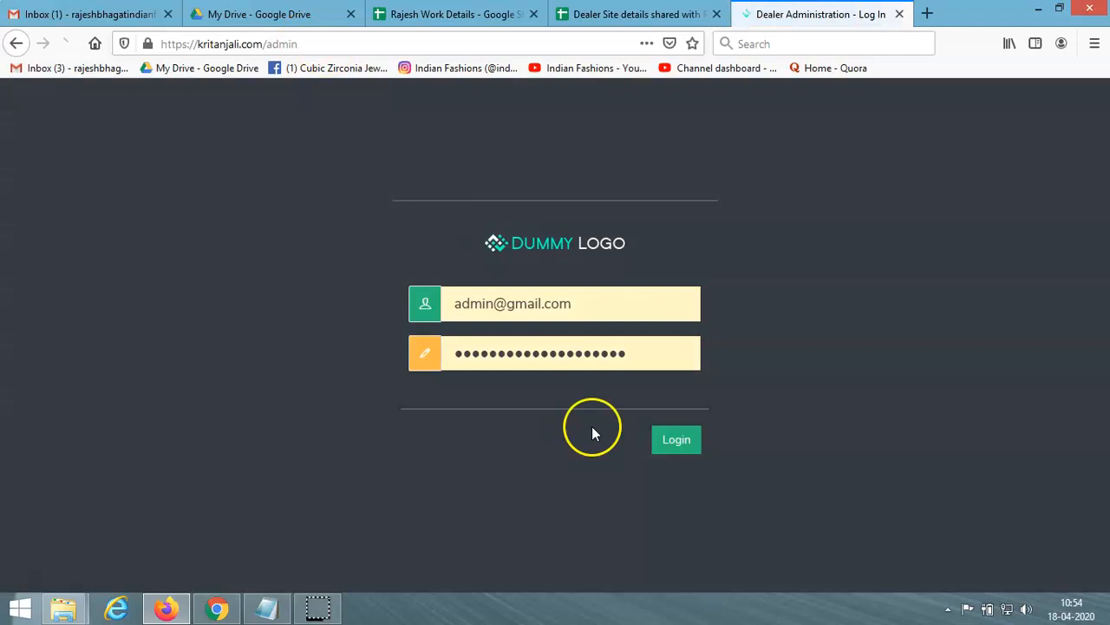
click(692, 447)
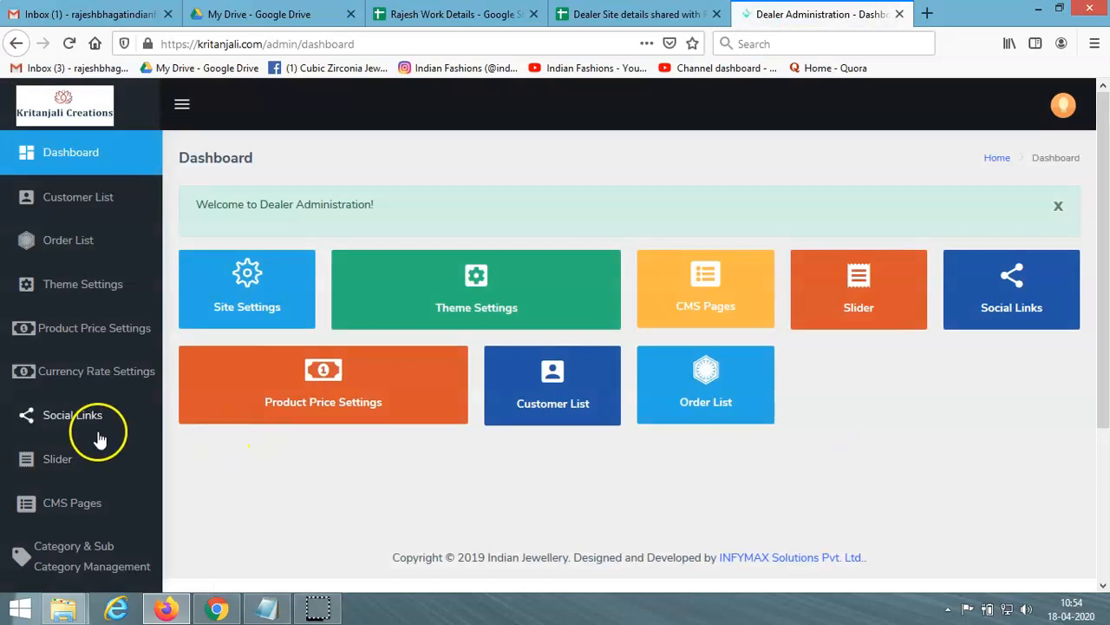
- Open Category & Sub Category Management and review the rename fields and the header and footer menu options of all categories
scroll(95, 439, down, 2)
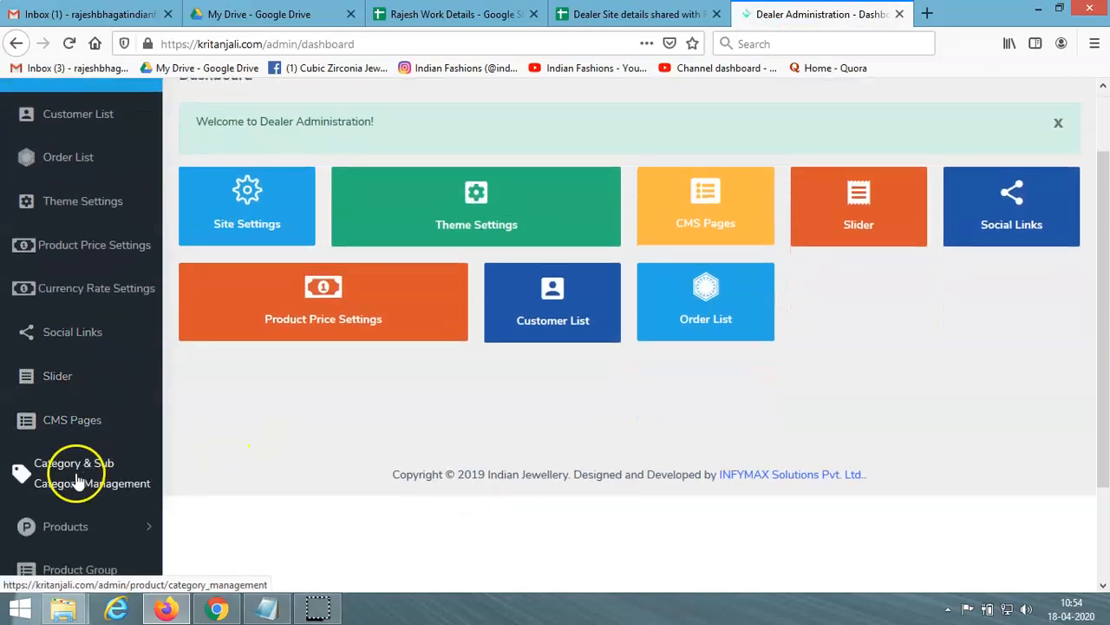
click(79, 475)
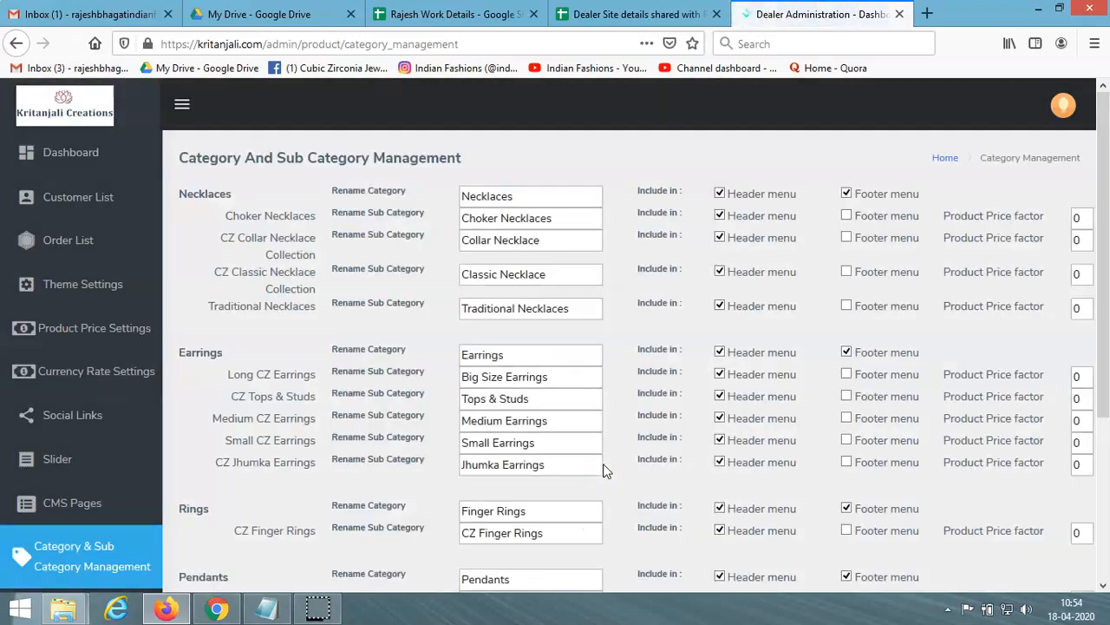
scroll(630, 452, down, 5)
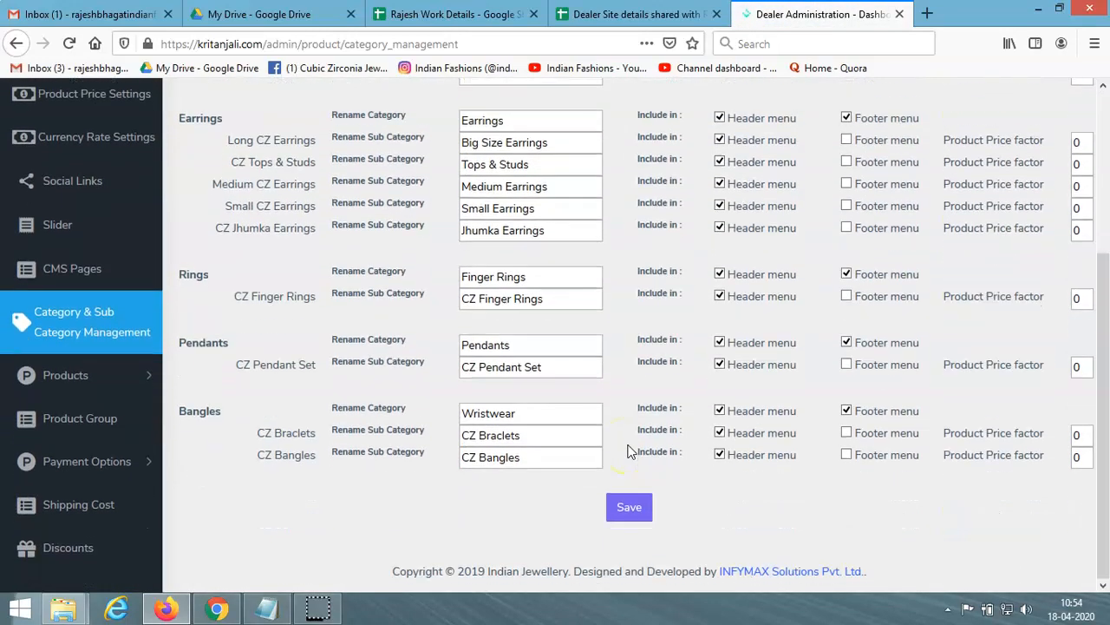
scroll(631, 451, up, 3)
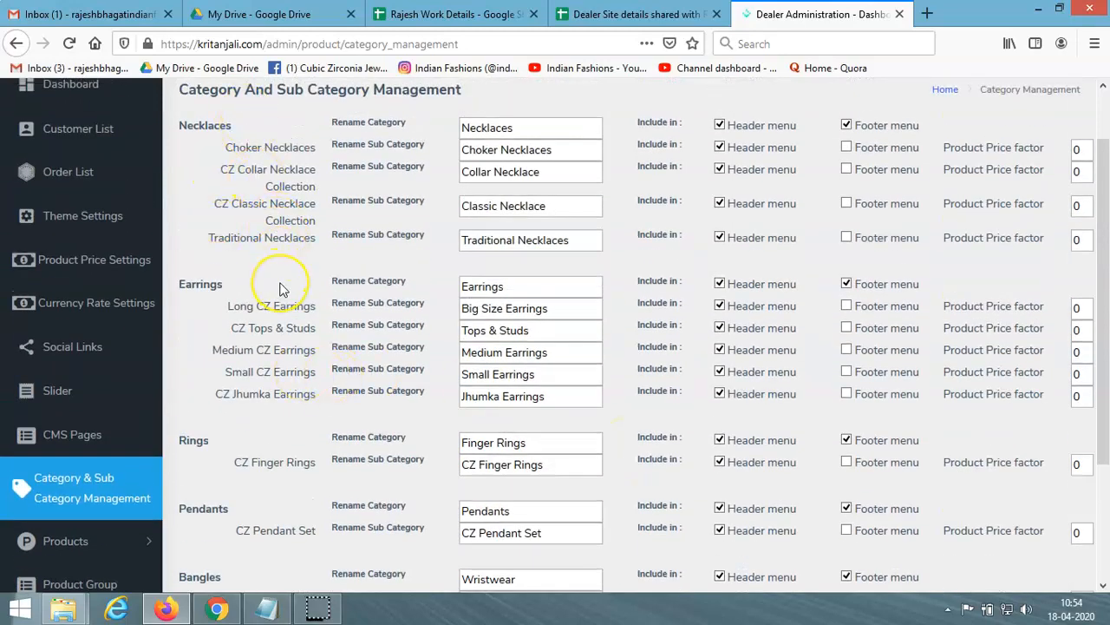
scroll(279, 289, down, 3)
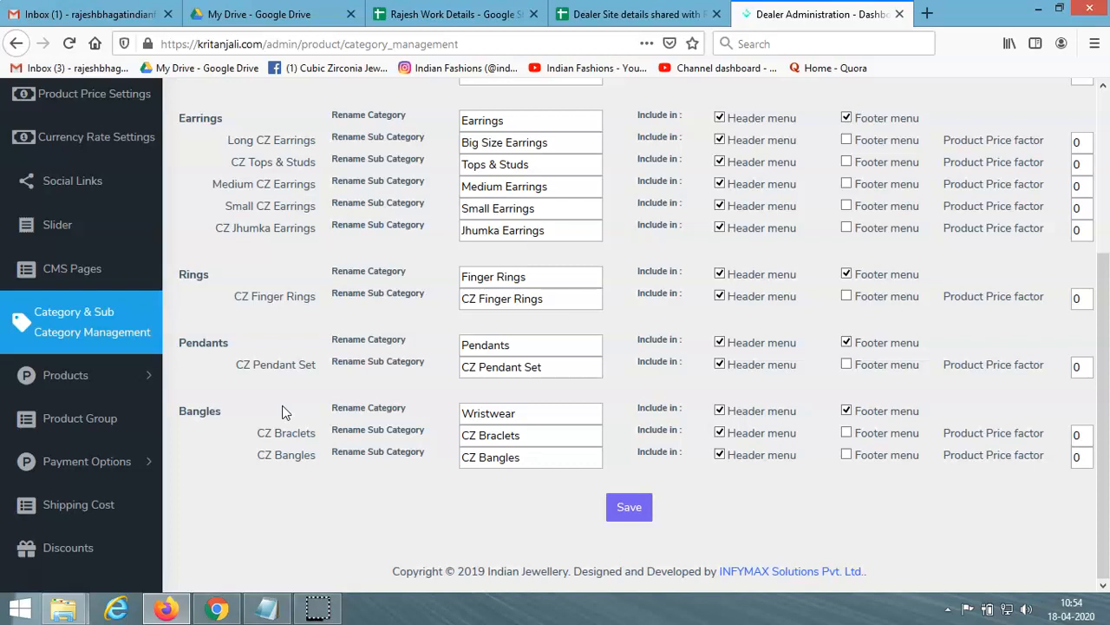
scroll(281, 411, up, 5)
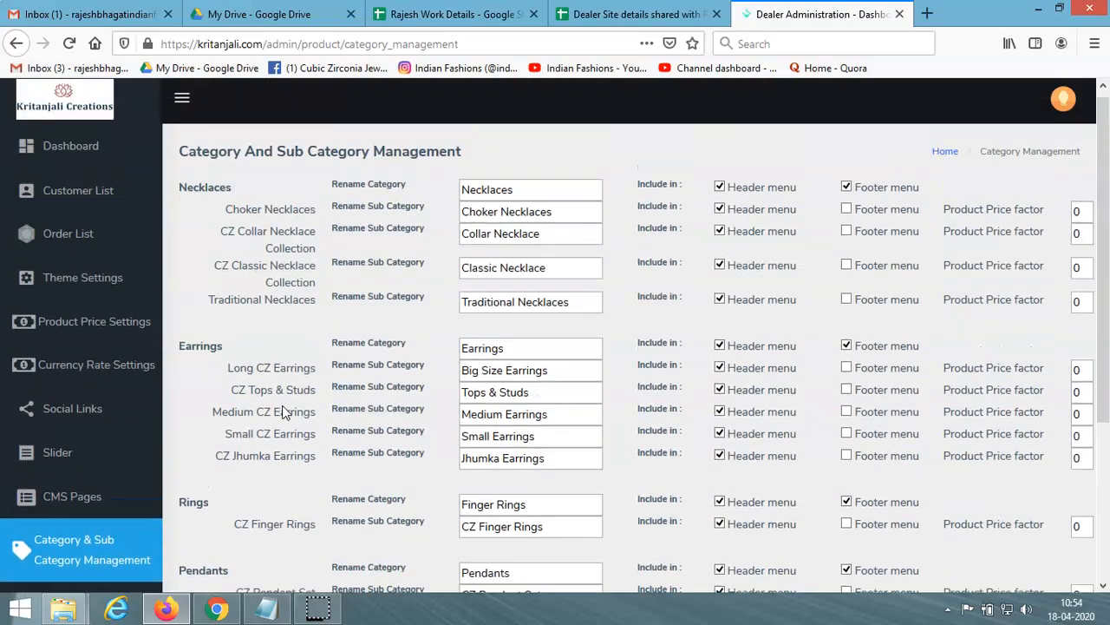
click(535, 203)
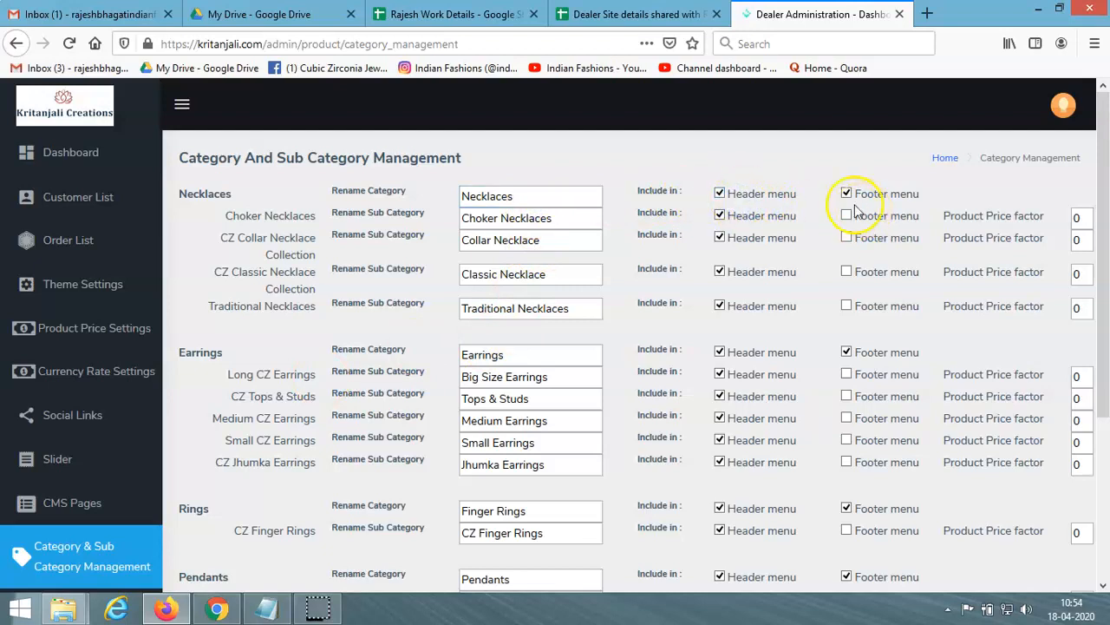
- Switch to the storefront in Chrome and compare its header menu and footer quick links with the category settings in Firefox
key(alt+Tab)
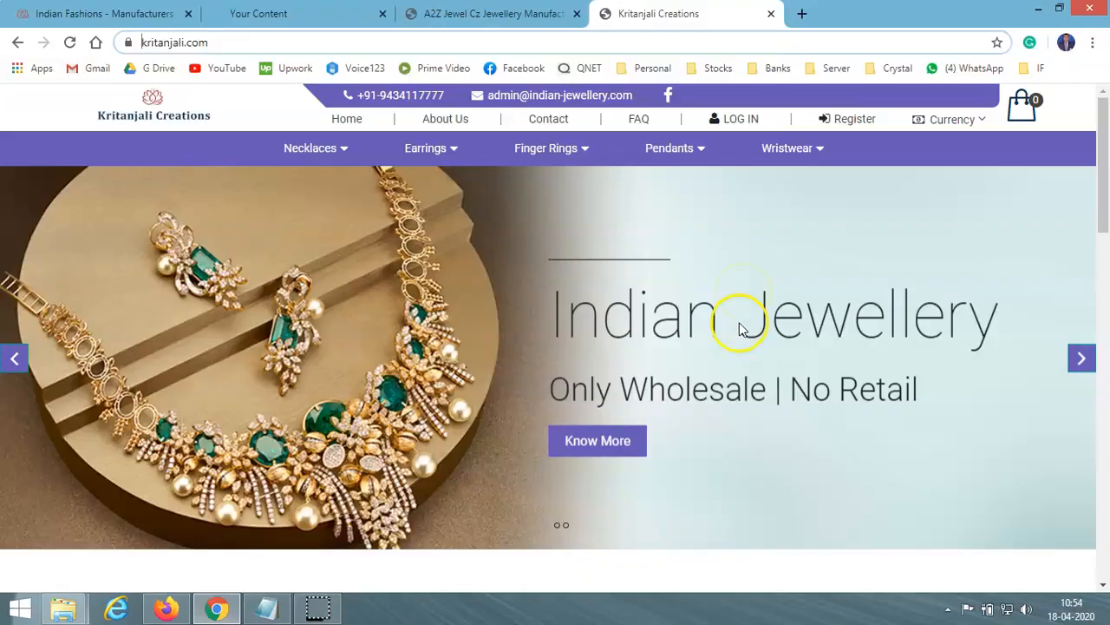
mouse_move(717, 159)
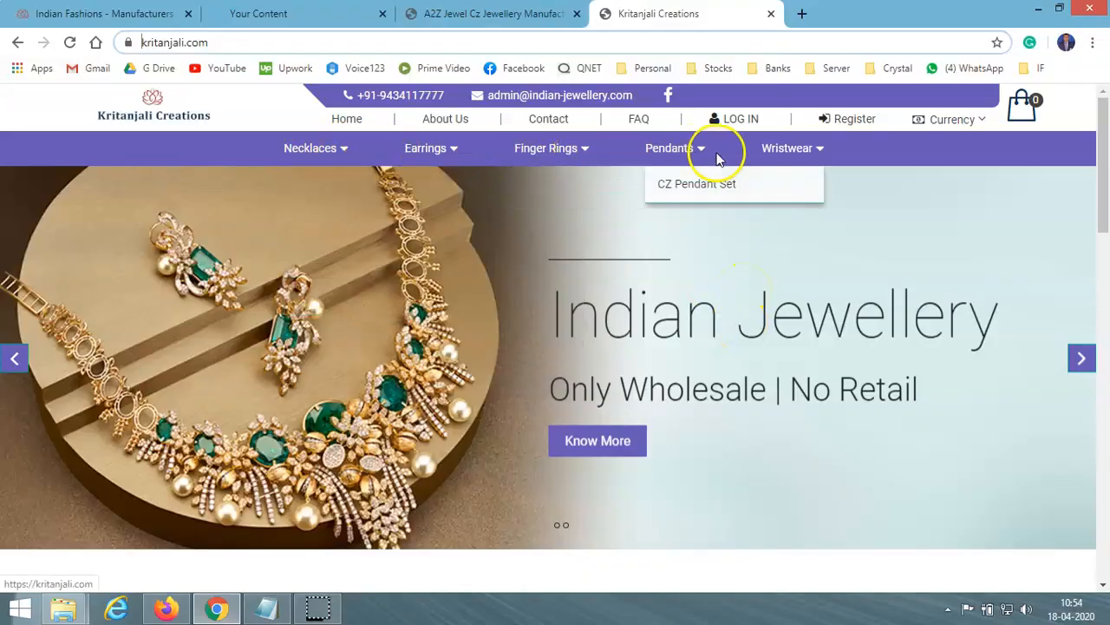
scroll(748, 338, down, 10)
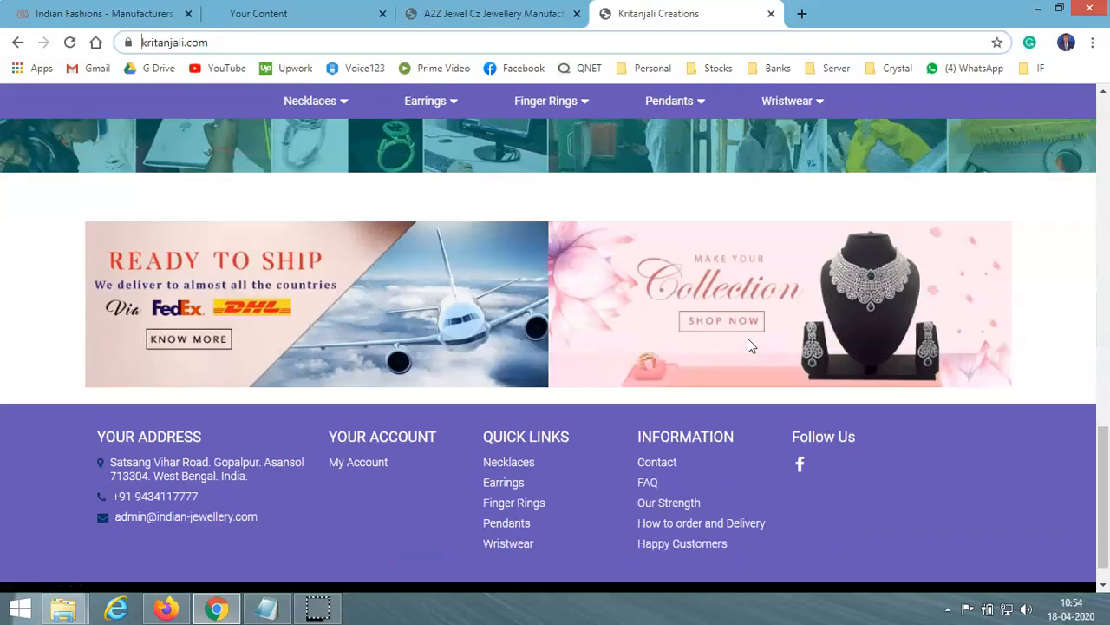
scroll(748, 339, down, 1)
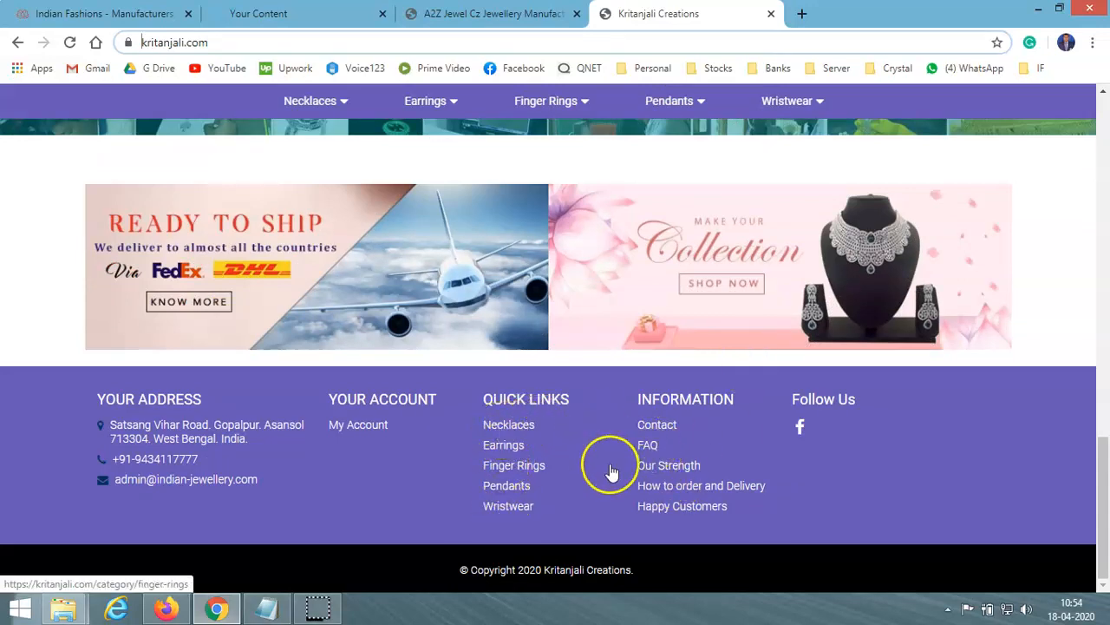
key(alt+Tab)
key(alt+Tab)
key(alt+Tab)
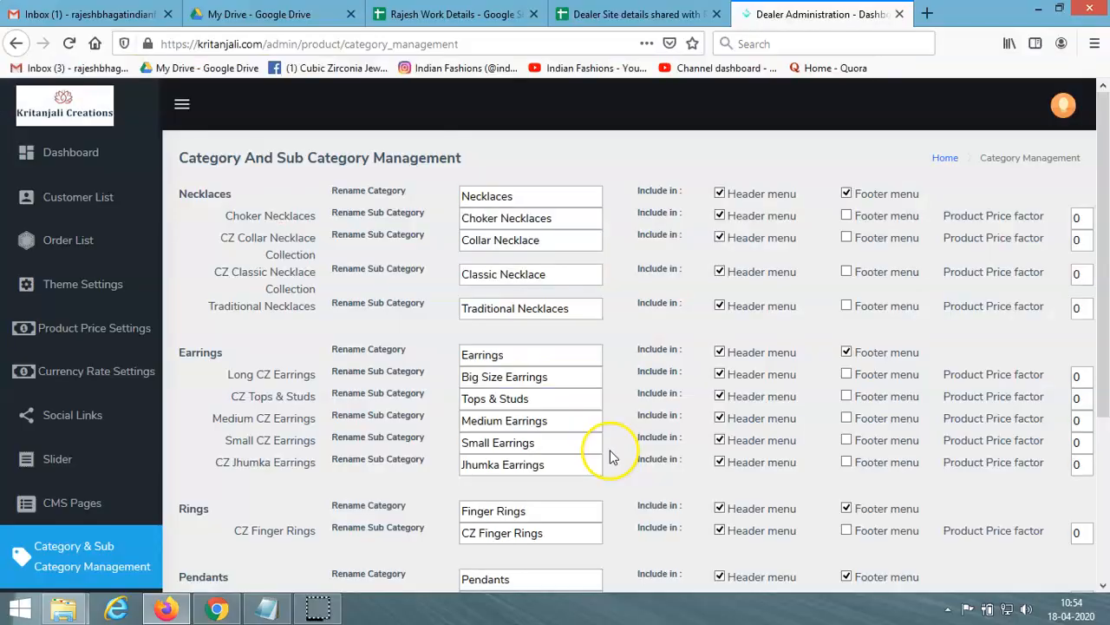
- Check the storefront's Necklaces menu and exclude Classic Necklace and Traditional Necklaces from the header menu in the admin page
key(alt+Tab)
scroll(612, 457, up, 10)
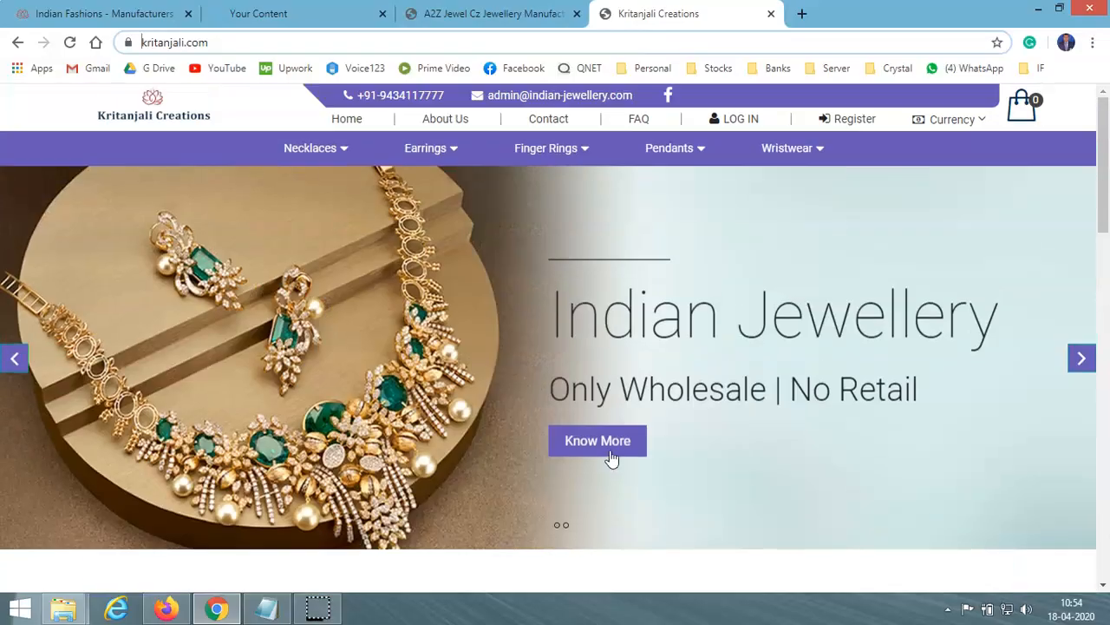
mouse_move(342, 149)
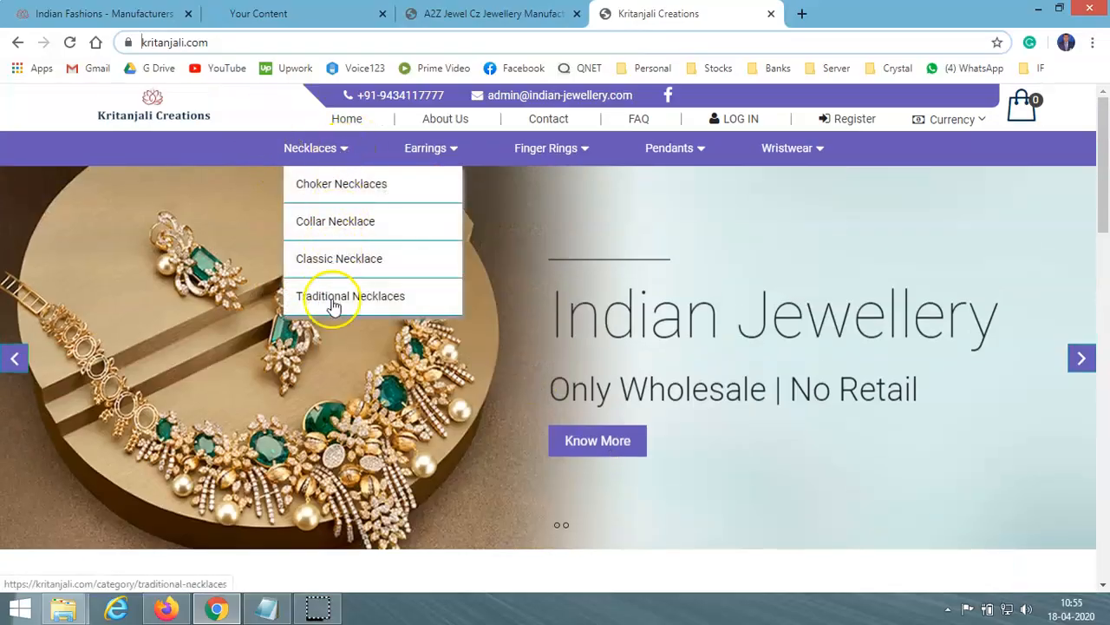
key(alt+Tab)
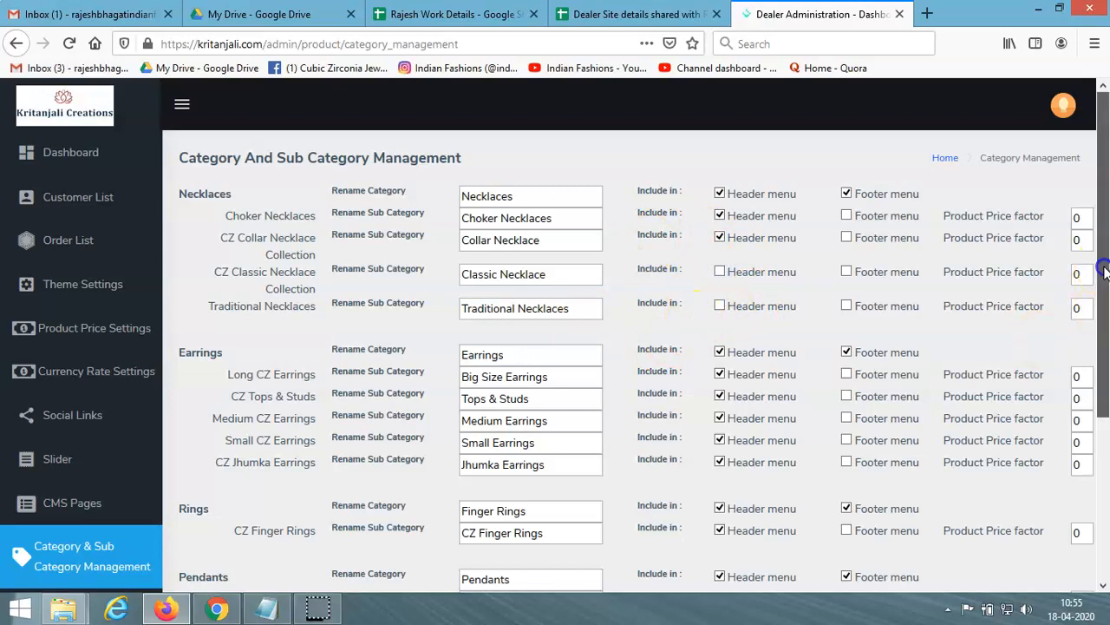
- Check the storefront's Earrings menu and exclude Small Earrings and Jhumka Earrings from the header menu in the admin page
scroll(1103, 273, down, 2)
key(alt+Tab)
mouse_move(454, 148)
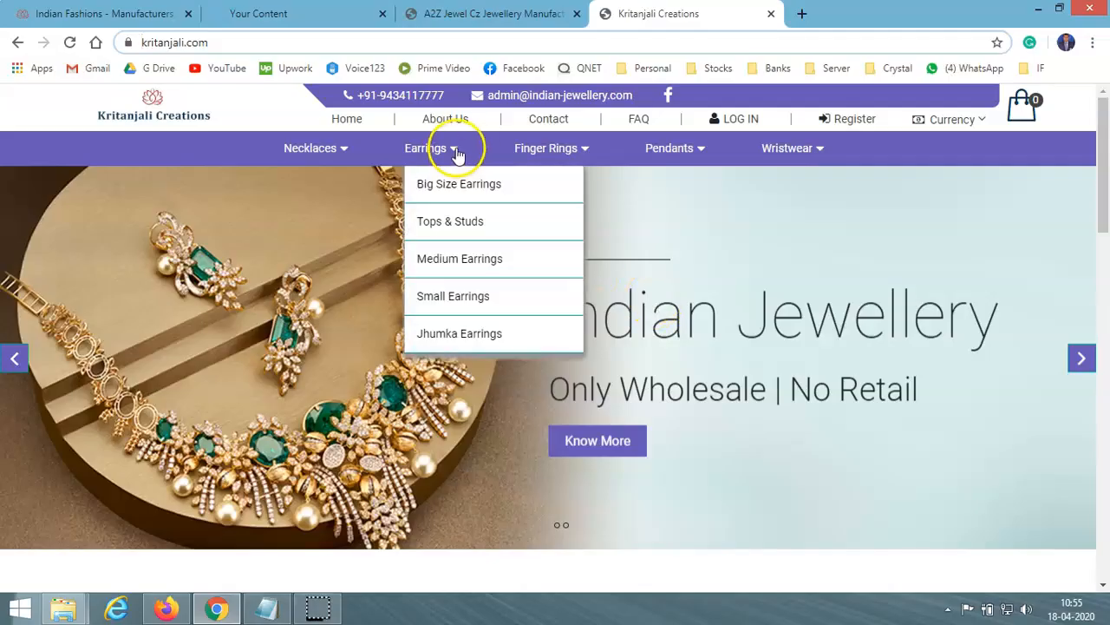
key(alt+Tab)
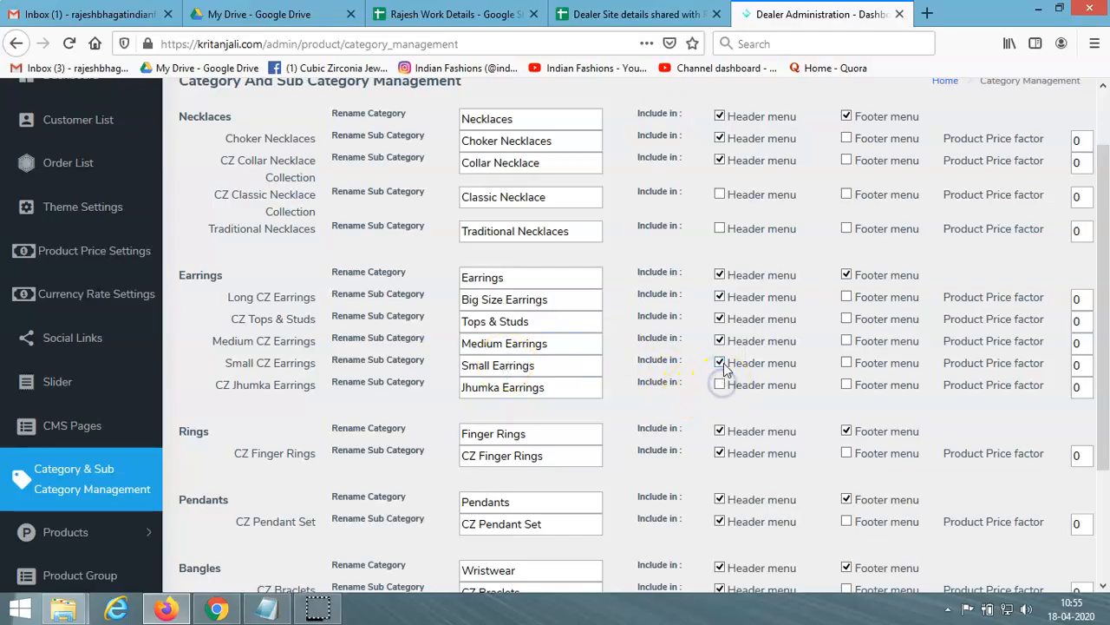
- Save the header menu changes and reload the storefront in Chrome
drag(1098, 347, 1105, 484)
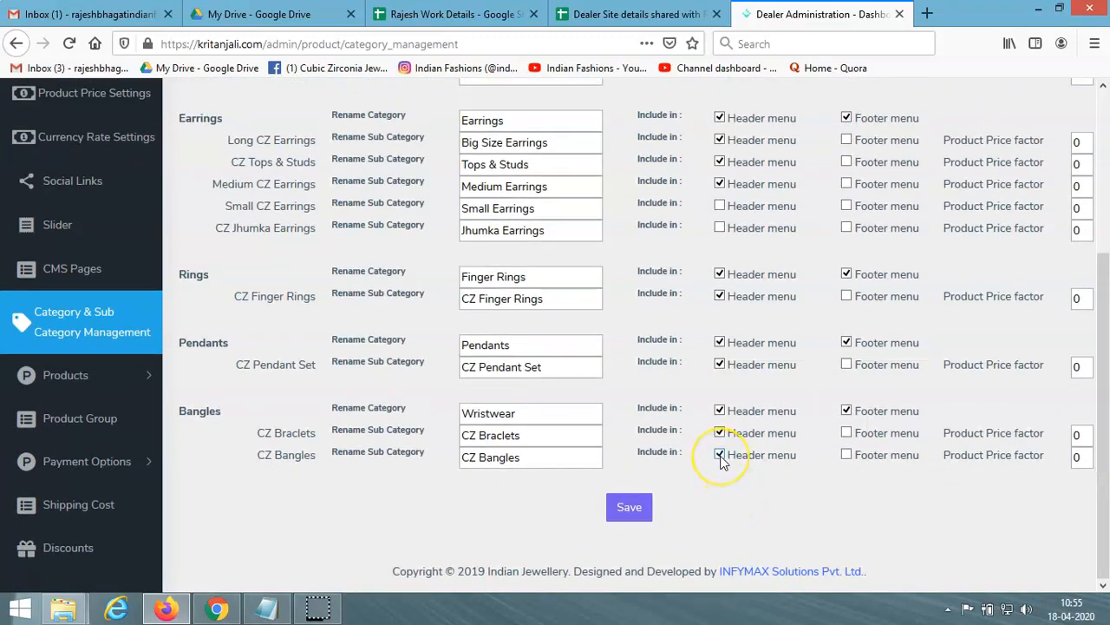
key(alt+Tab)
key(alt+Tab)
click(632, 512)
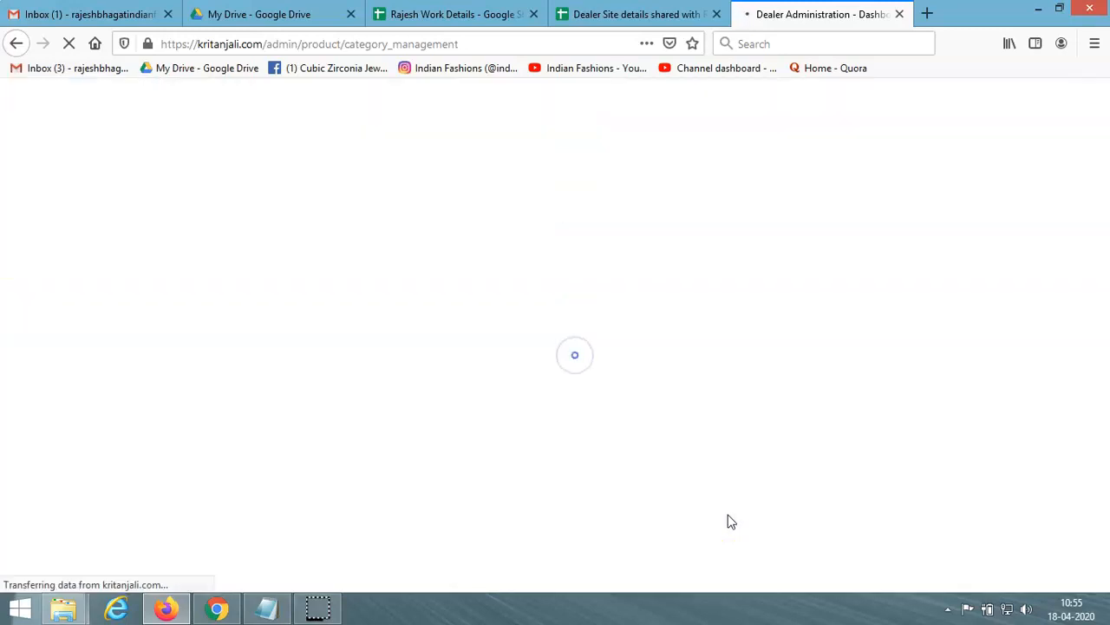
key(alt+Tab)
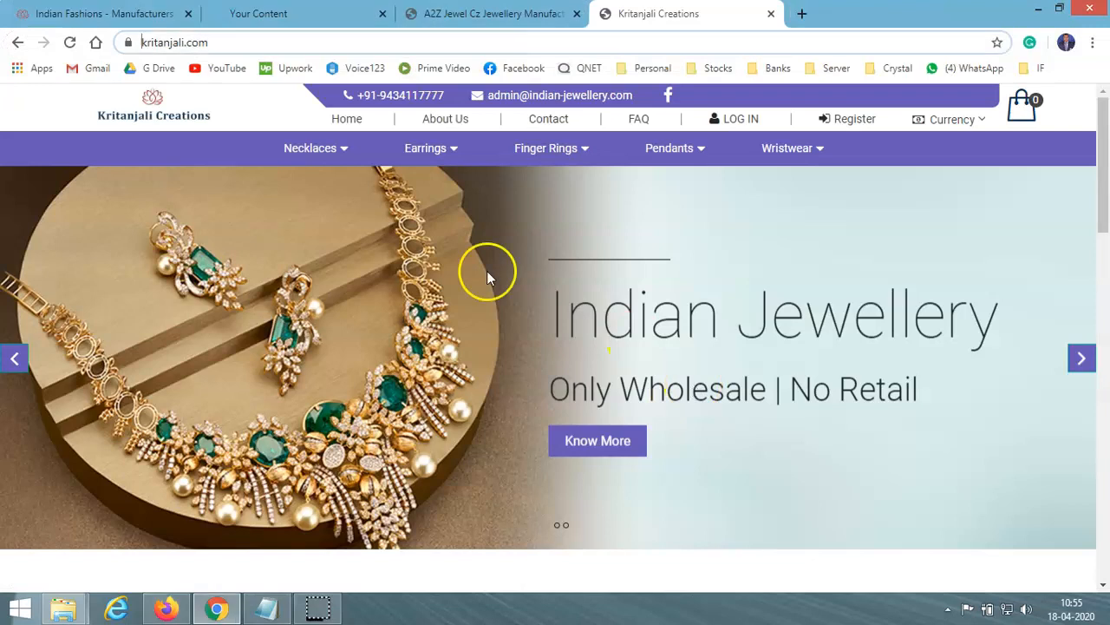
click(69, 43)
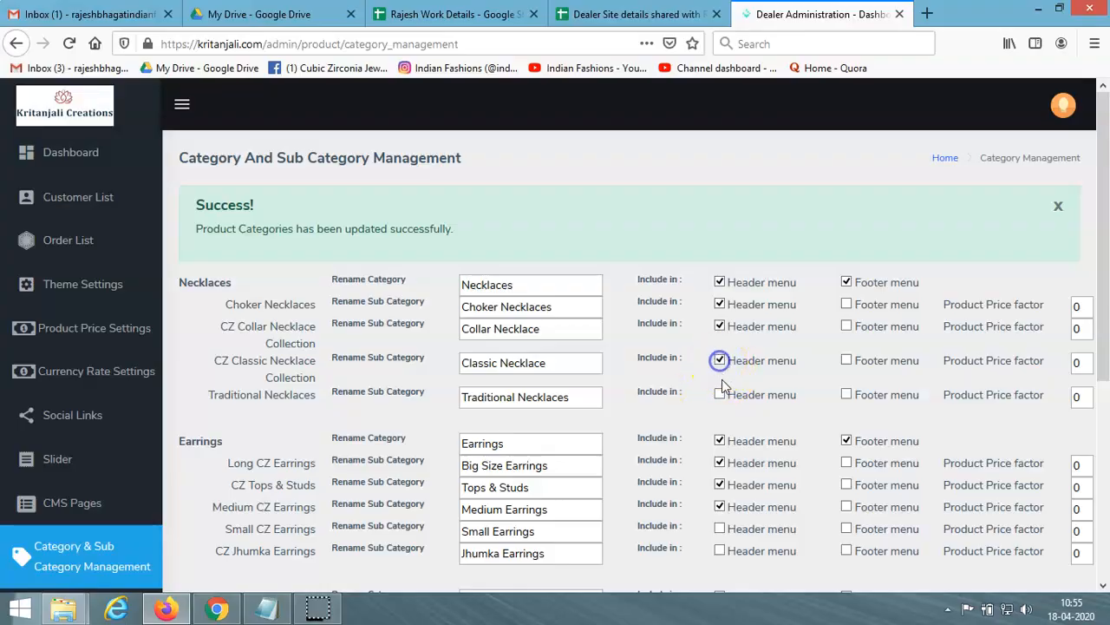
- Include Classic Necklace, Traditional Necklaces, Small Earrings and Jhumka Earrings in the header menu again
scroll(694, 260, down, 4)
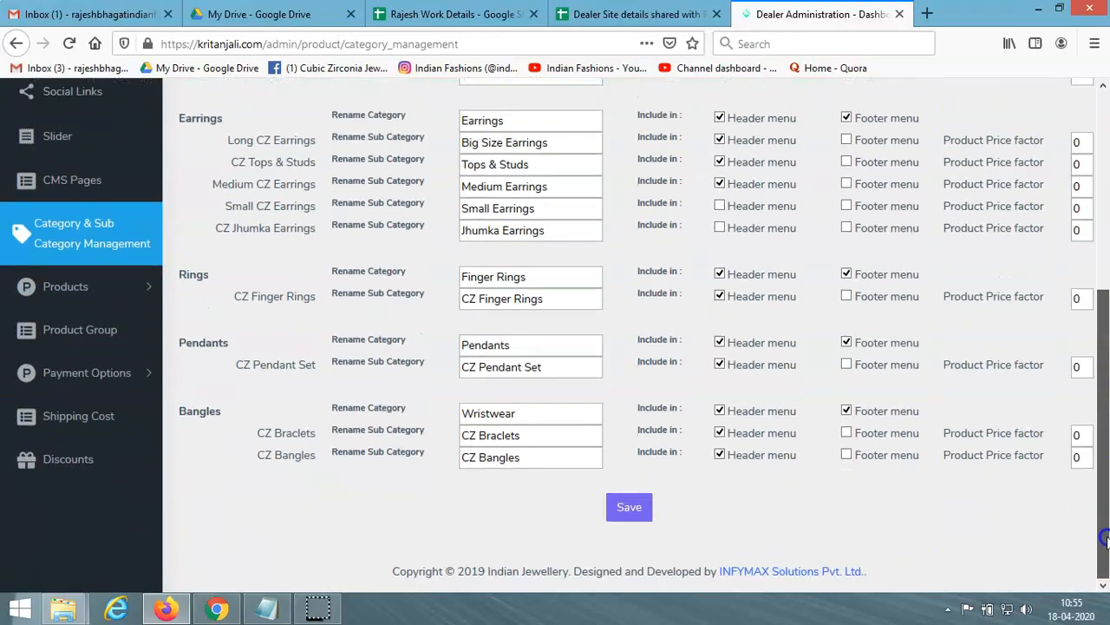
click(719, 205)
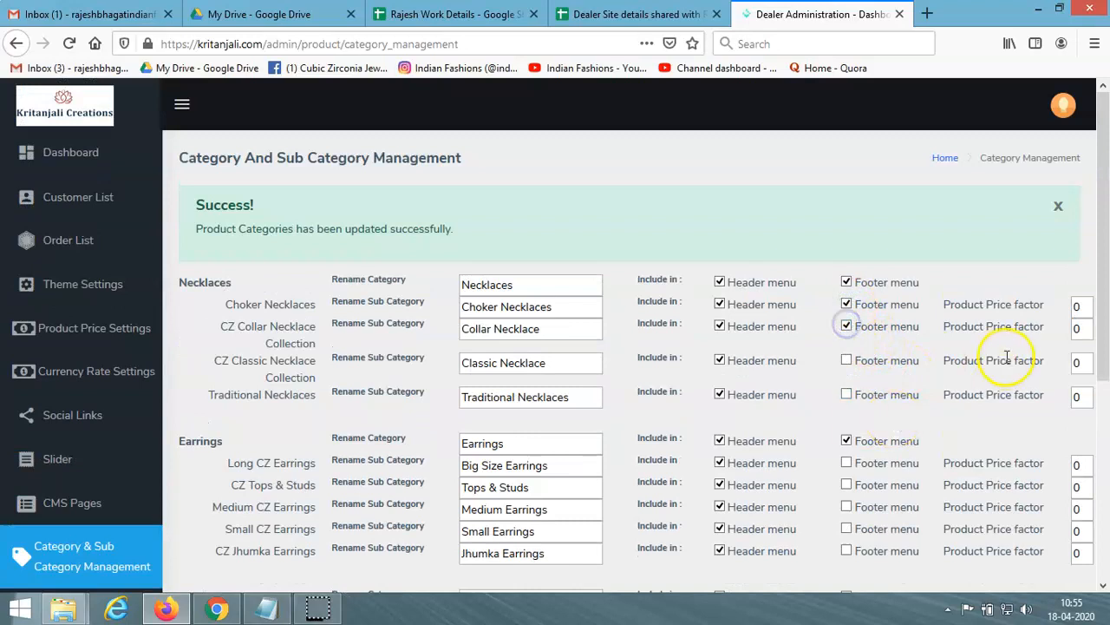
- Include Choker Necklaces, Collar Necklace, Big Size Earrings and Tops & Studs in the footer menu
drag(1104, 253, 1105, 309)
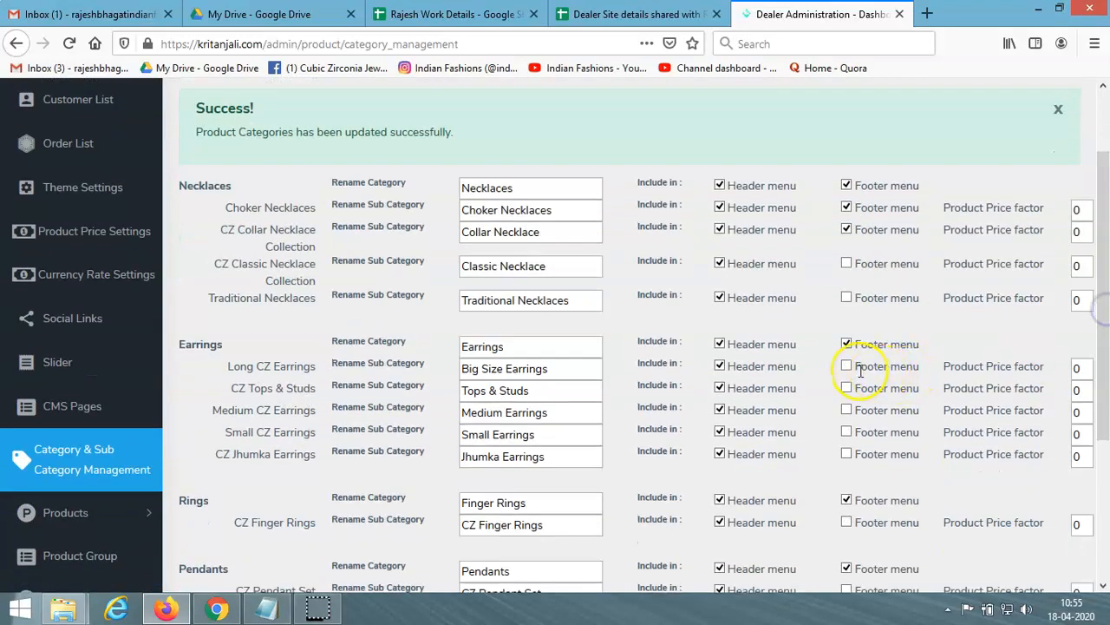
click(846, 388)
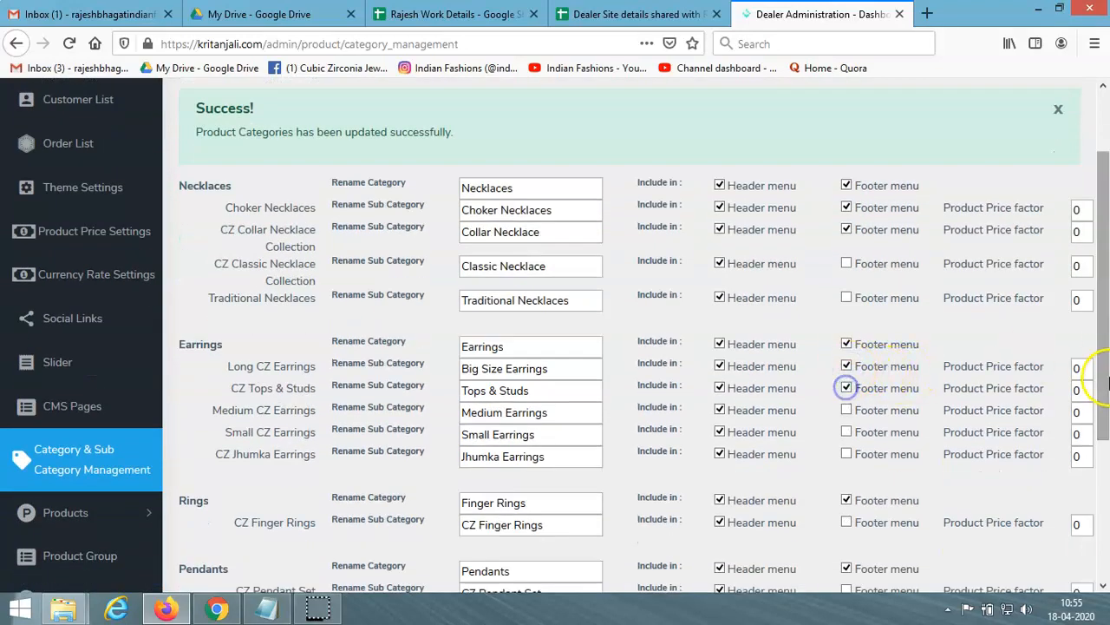
drag(1103, 377, 1105, 521)
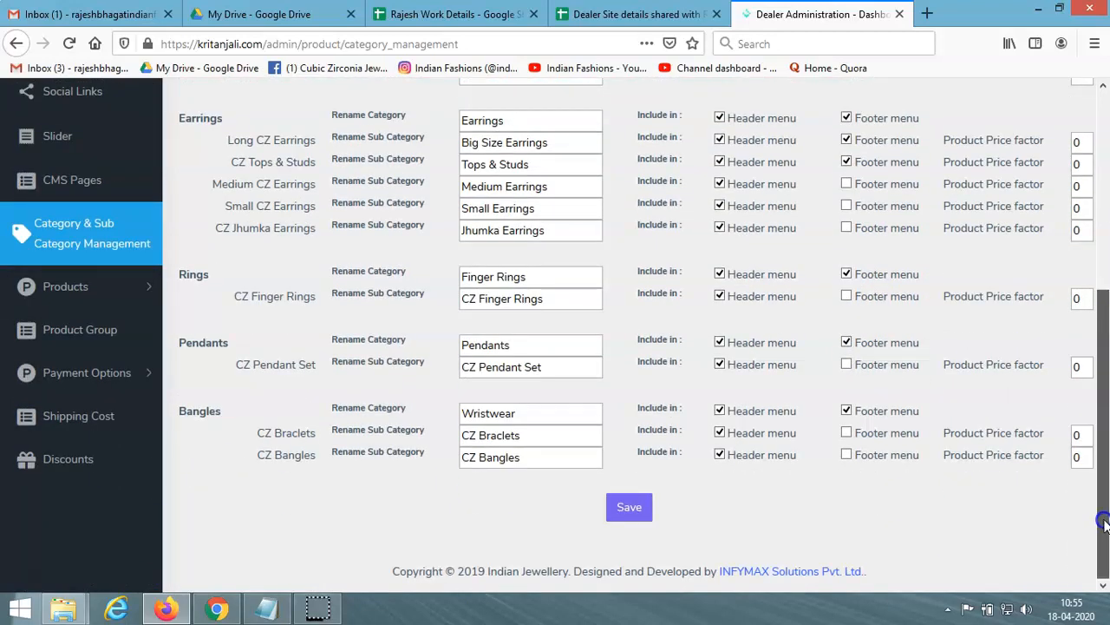
- Save the category settings with the footer menu additions and reload the storefront in Chrome
click(631, 514)
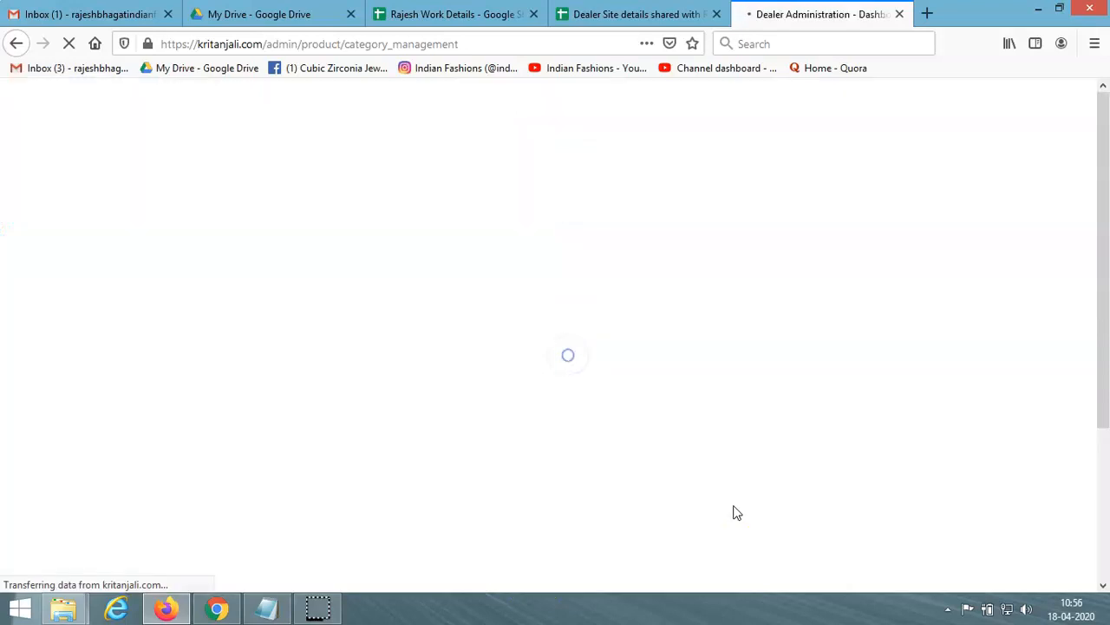
key(alt+Tab)
click(69, 45)
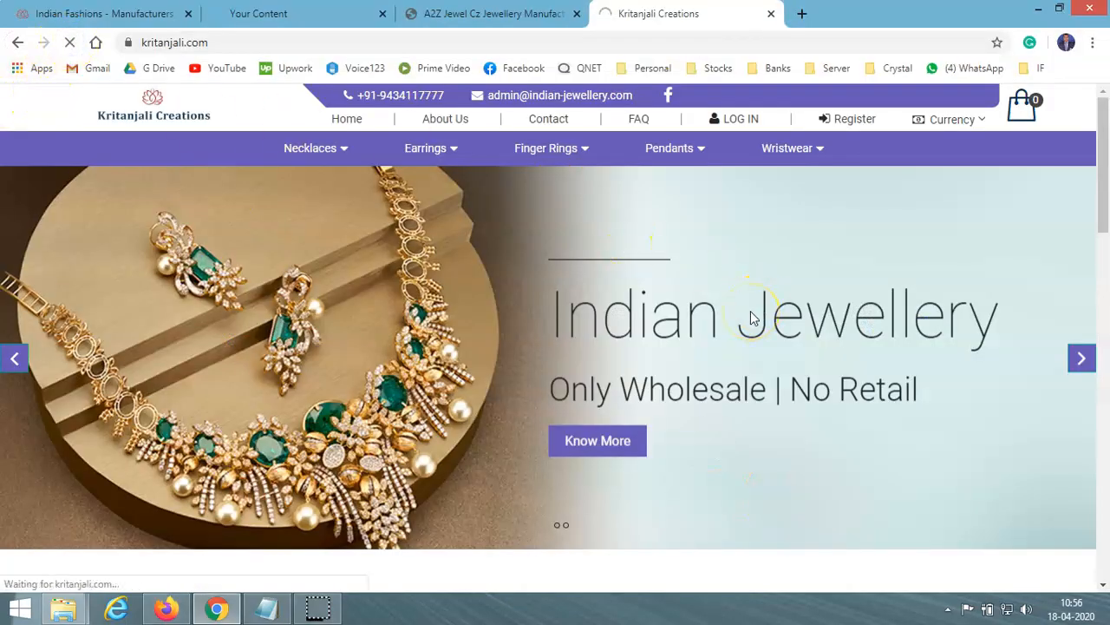
- Review the storefront's footer links, then exclude Choker Necklaces, Collar Necklace, Big Size Earrings and Tops & Studs from the footer menu in the Firefox administration
scroll(752, 317, down, 10)
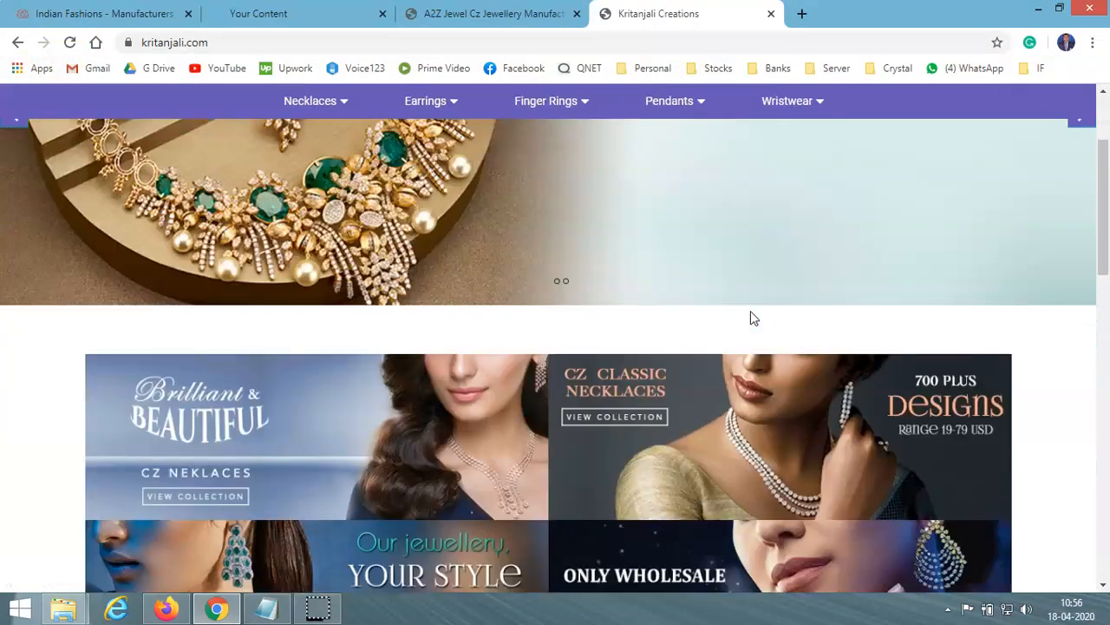
scroll(751, 311, down, 5)
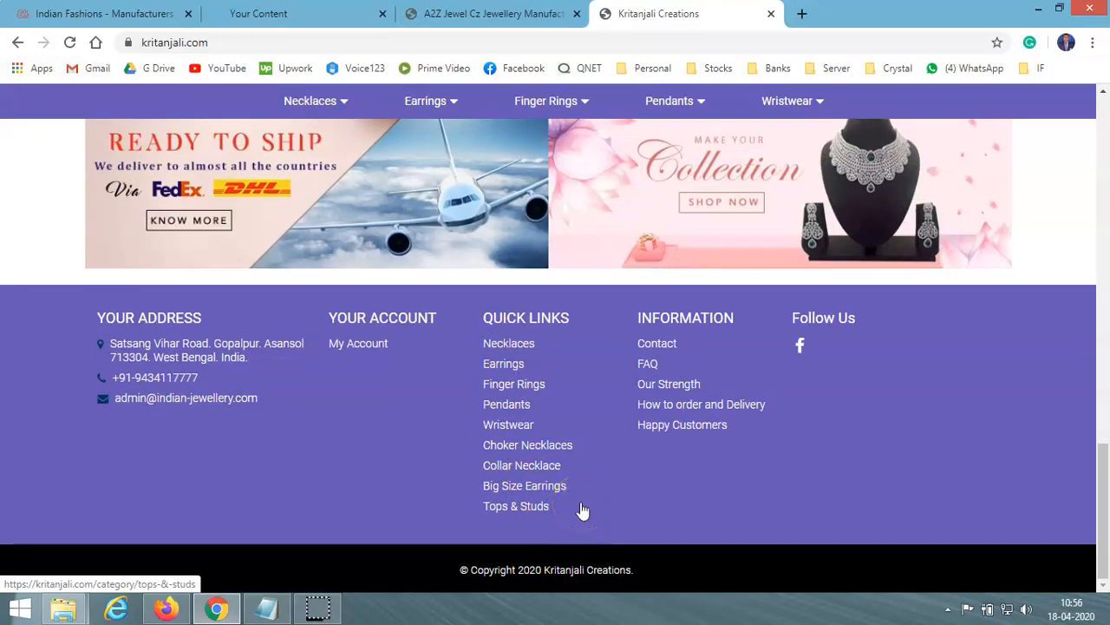
key(alt+Tab)
click(847, 327)
click(847, 462)
drag(1101, 373, 1104, 280)
click(1106, 427)
- Clear the display names of the Bangles category and its CZ Braclets and CZ Bangles sub-categories, checking the Chrome storefront's header menu
click(520, 414)
double_click(448, 414)
key(BackSpace)
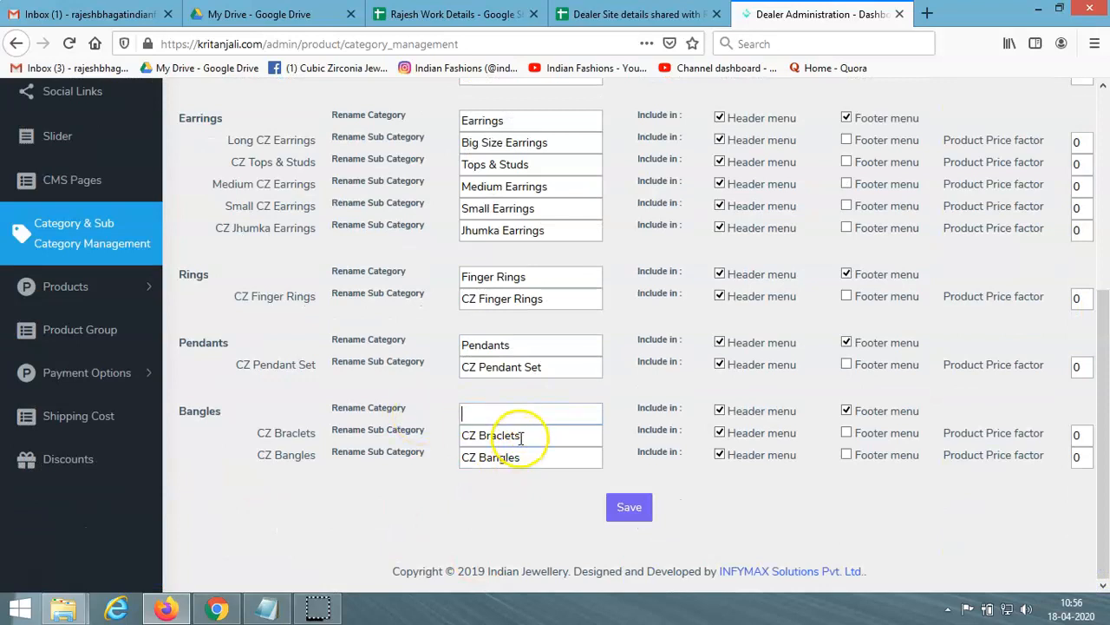
key(alt+Tab)
scroll(445, 294, up, 15)
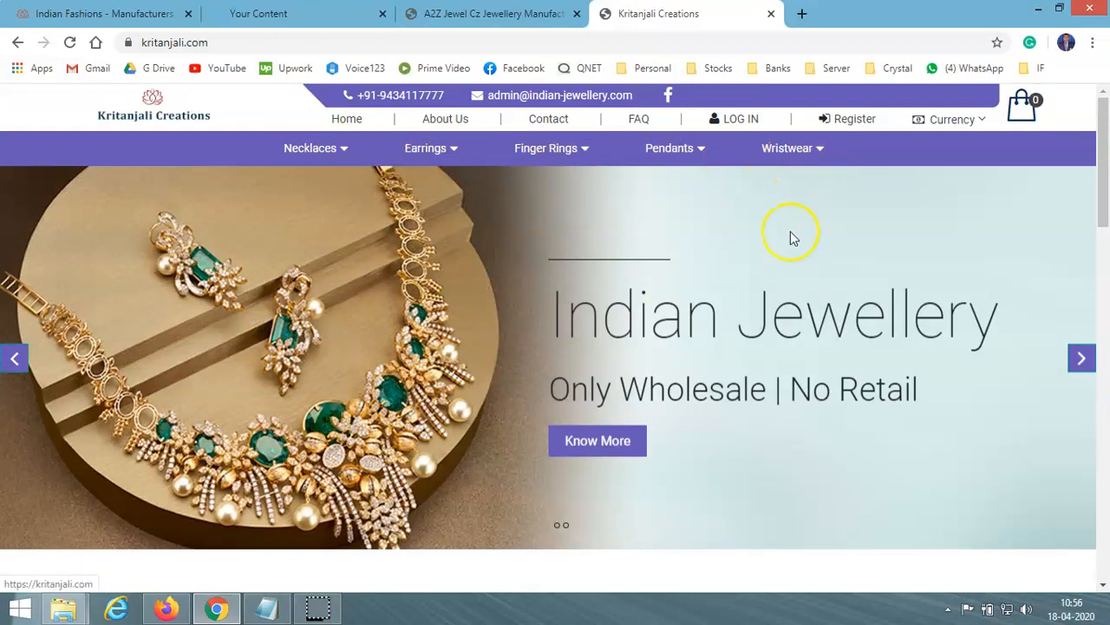
key(alt+Tab)
drag(546, 437, 428, 442)
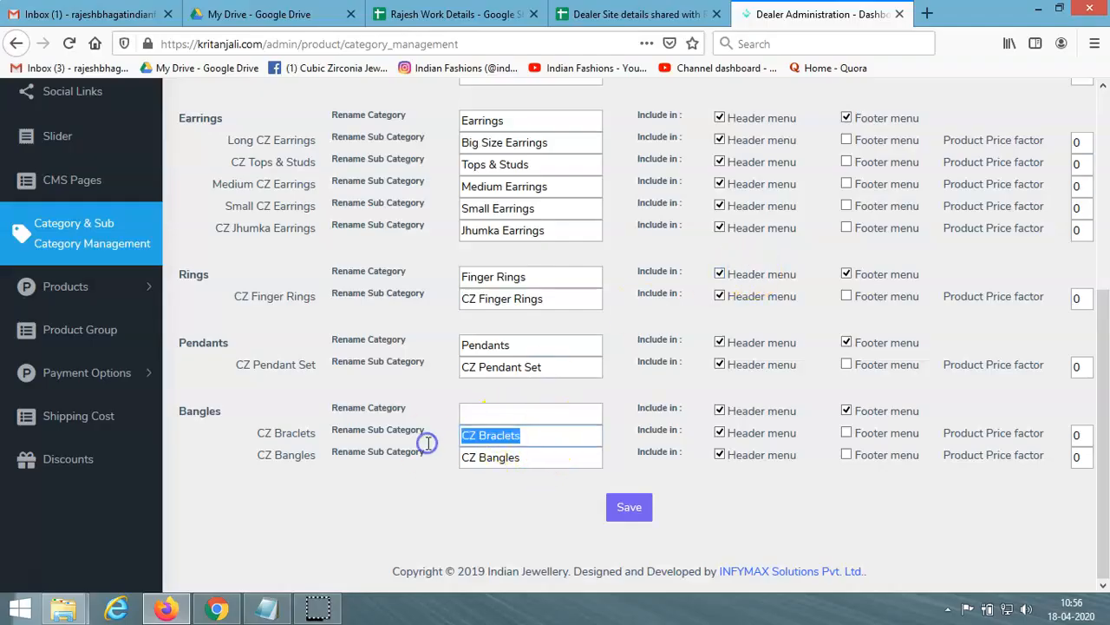
key(BackSpace)
drag(532, 454, 401, 458)
key(BackSpace)
- Clear the display names of the Pendants and Rings categories and of their CZ Pendant Set and CZ Finger Rings sub-categories
drag(562, 366, 425, 372)
key(BackSpace)
drag(556, 344, 317, 342)
key(BackSpace)
drag(555, 301, 324, 304)
key(BackSpace)
drag(532, 278, 300, 275)
key(BackSpace)
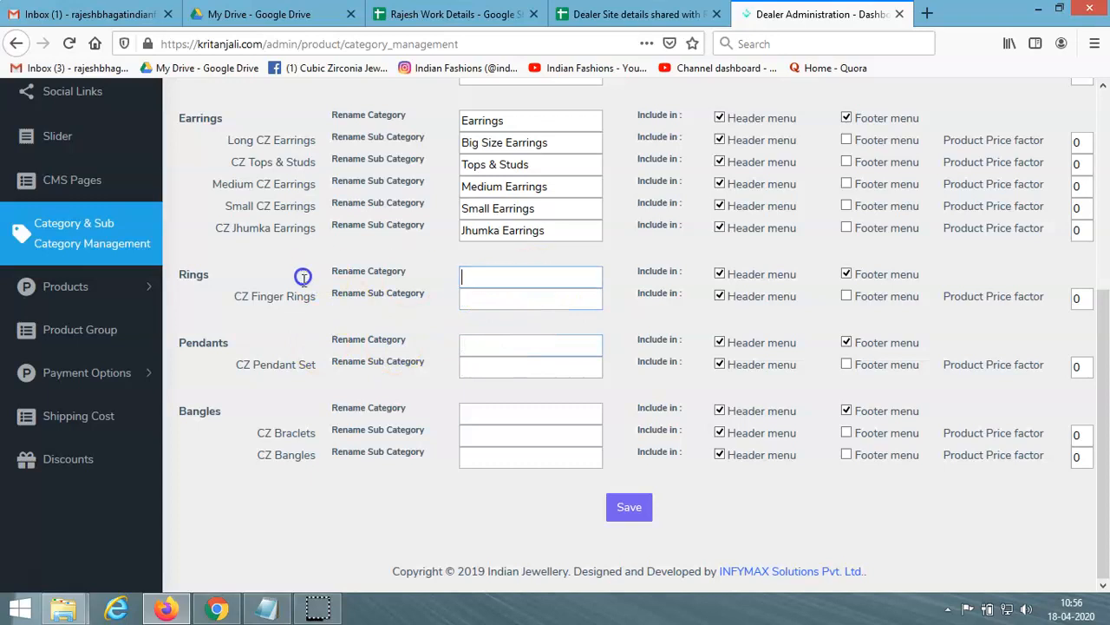
- Save the blank category names and reload the storefront in Chrome to inspect its header menu
click(629, 508)
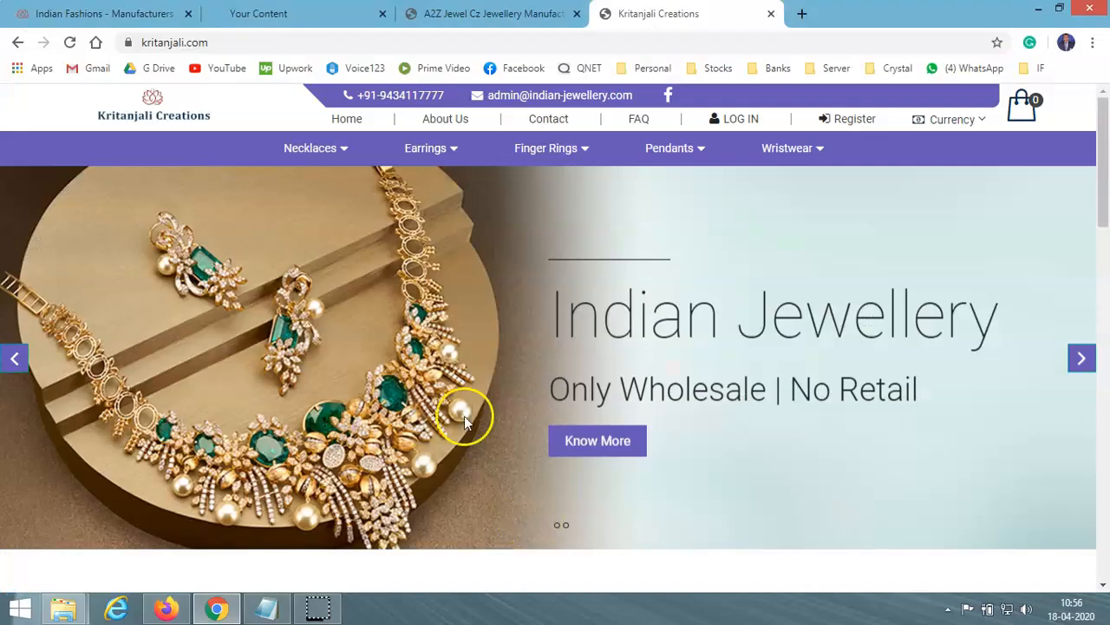
click(70, 42)
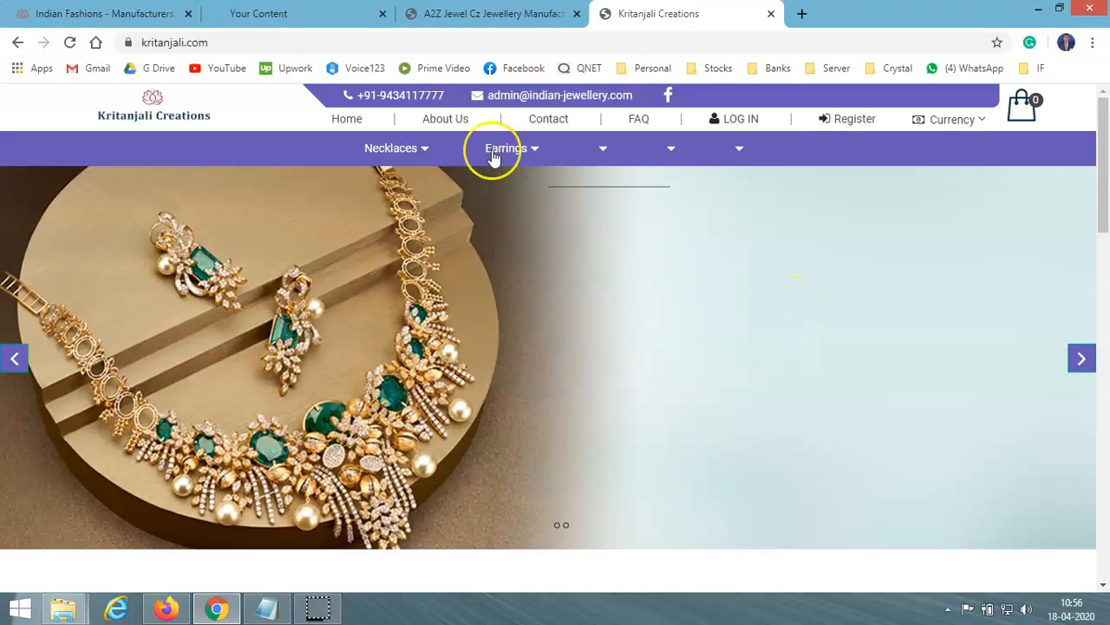
click(399, 154)
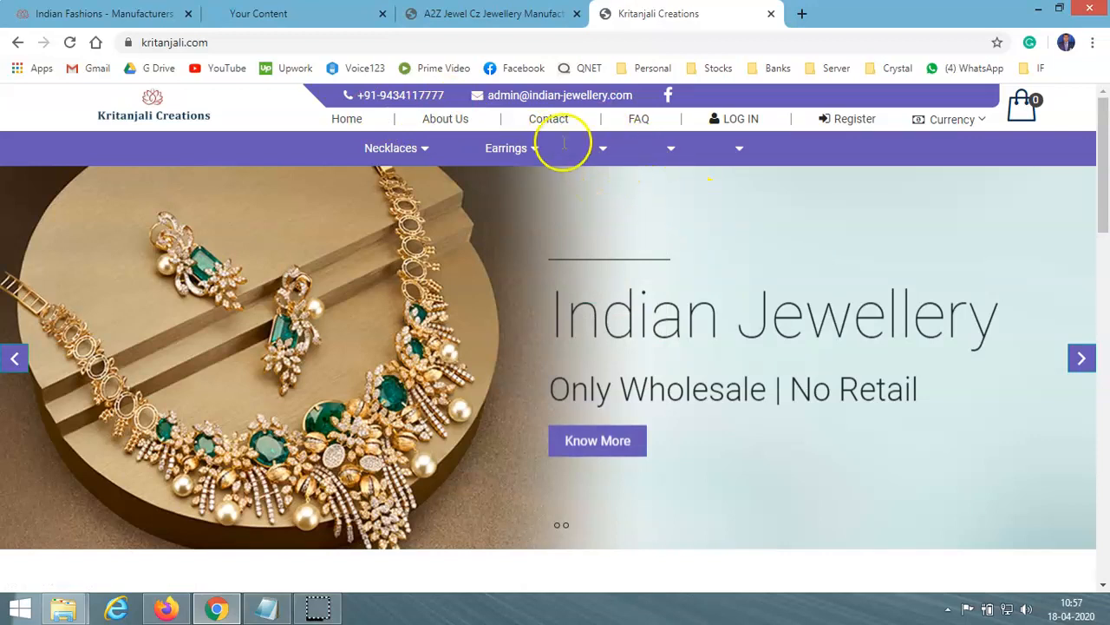
- In the Firefox administration, name the Rings category Finger Rings, the Pendants category Pendants and the Bangles category Wristwear
key(alt+Tab)
scroll(659, 343, down, 5)
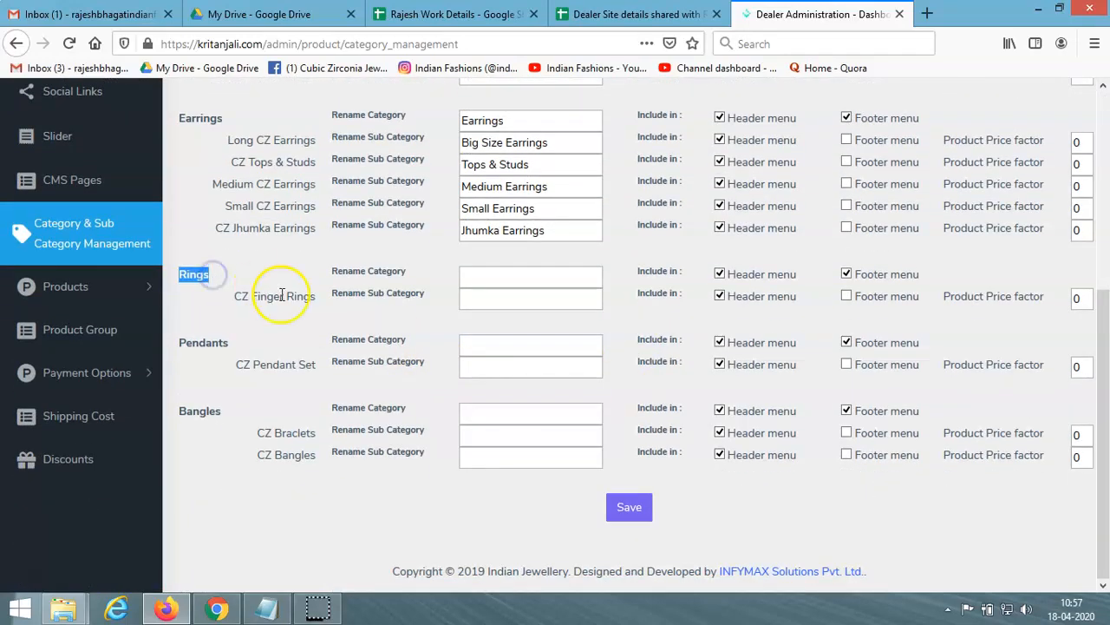
click(488, 276)
text(Rings)
click(509, 297)
click(531, 345)
click(512, 366)
click(503, 413)
click(491, 432)
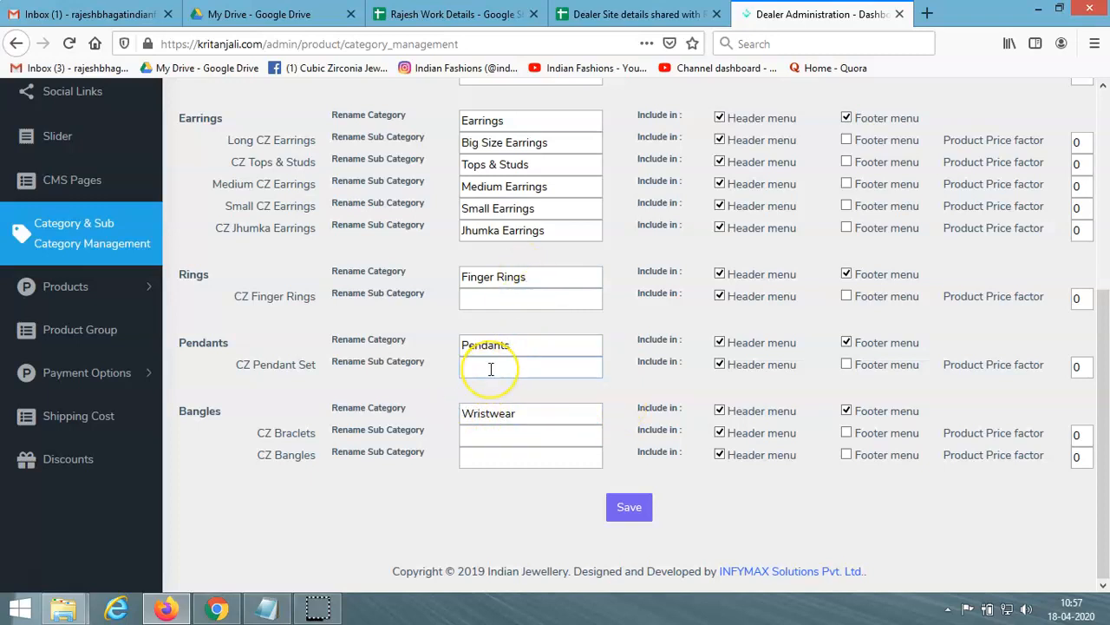
- Save the three main category names and reload the storefront in Chrome
click(630, 508)
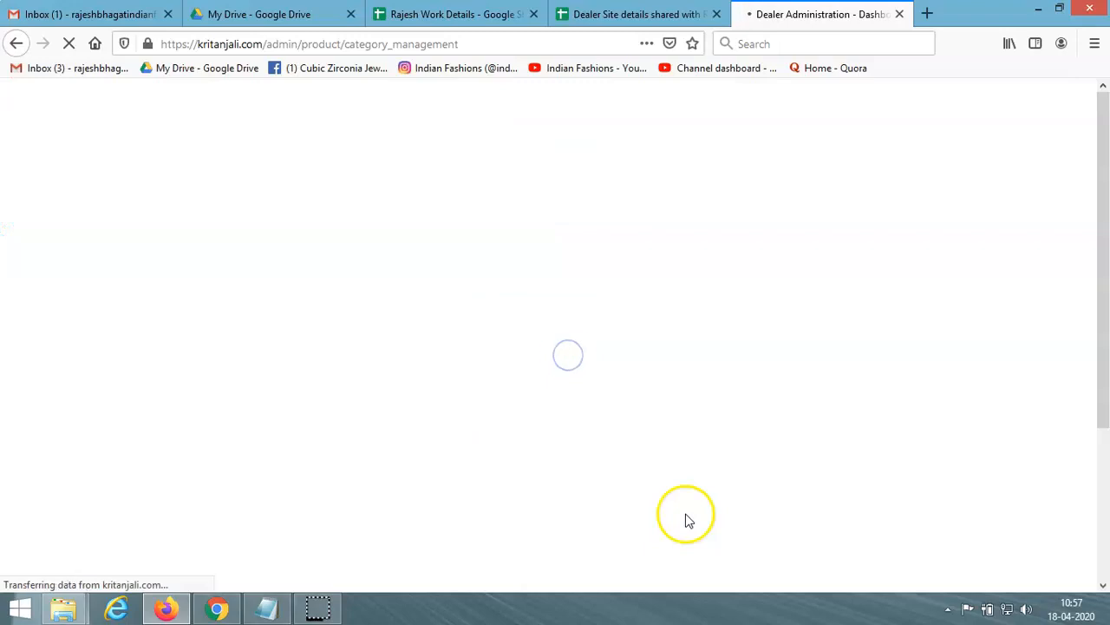
key(alt+Tab)
click(70, 43)
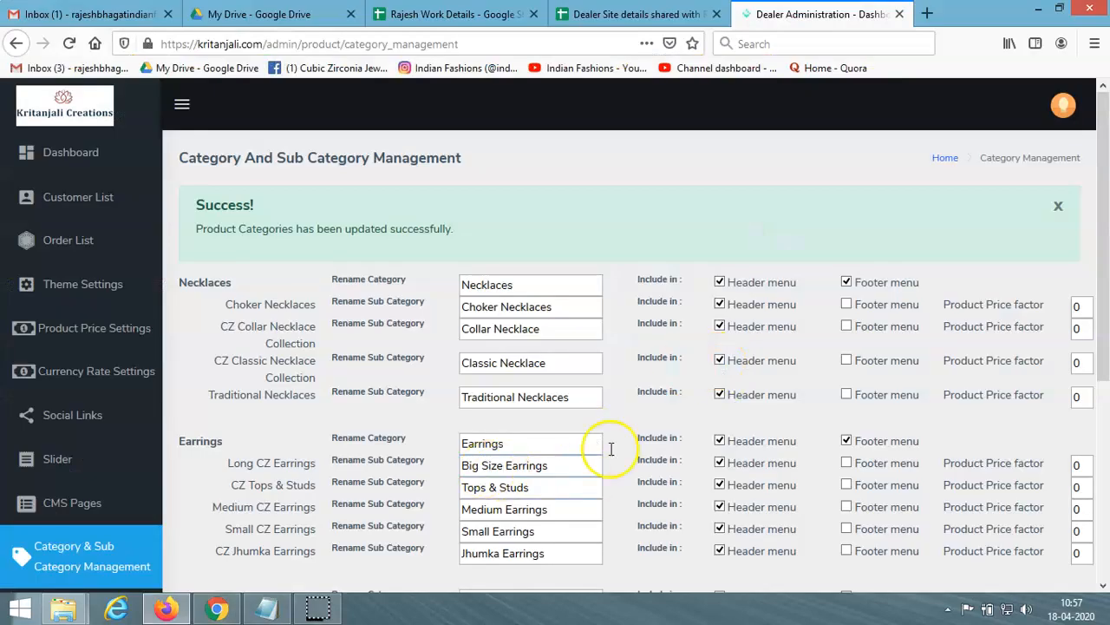
- In the Firefox administration, fill in the blank sub-category names as CZ Finger Rings, CZ Pendant Set, CZ Braclets and CZ Bangles
scroll(582, 416, down, 5)
scroll(612, 416, up, 2)
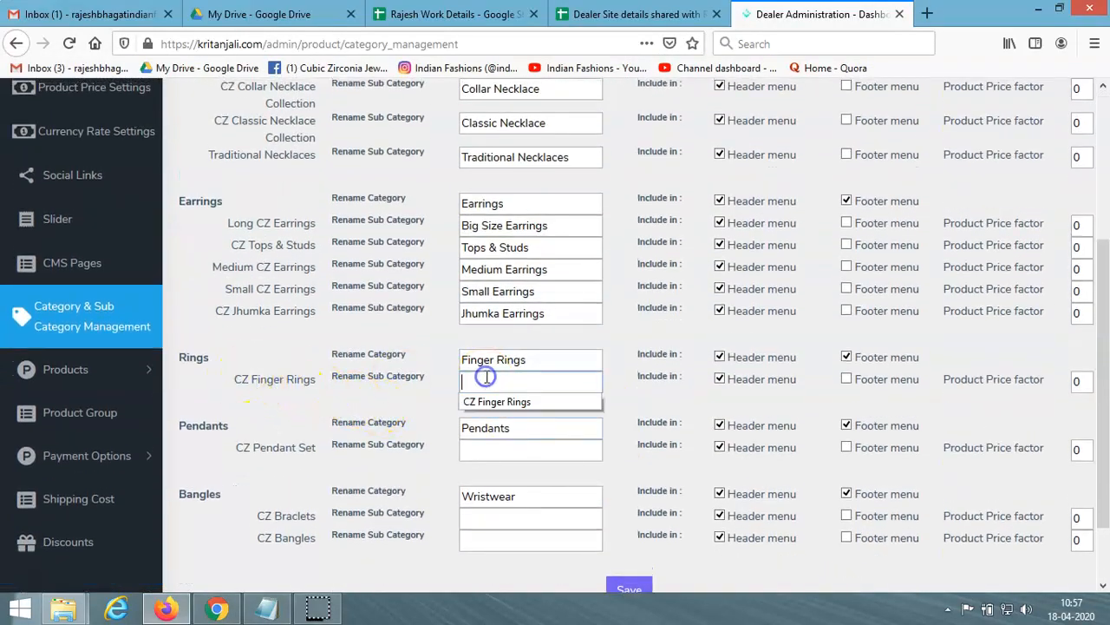
click(491, 400)
click(498, 449)
click(500, 471)
click(495, 516)
click(496, 538)
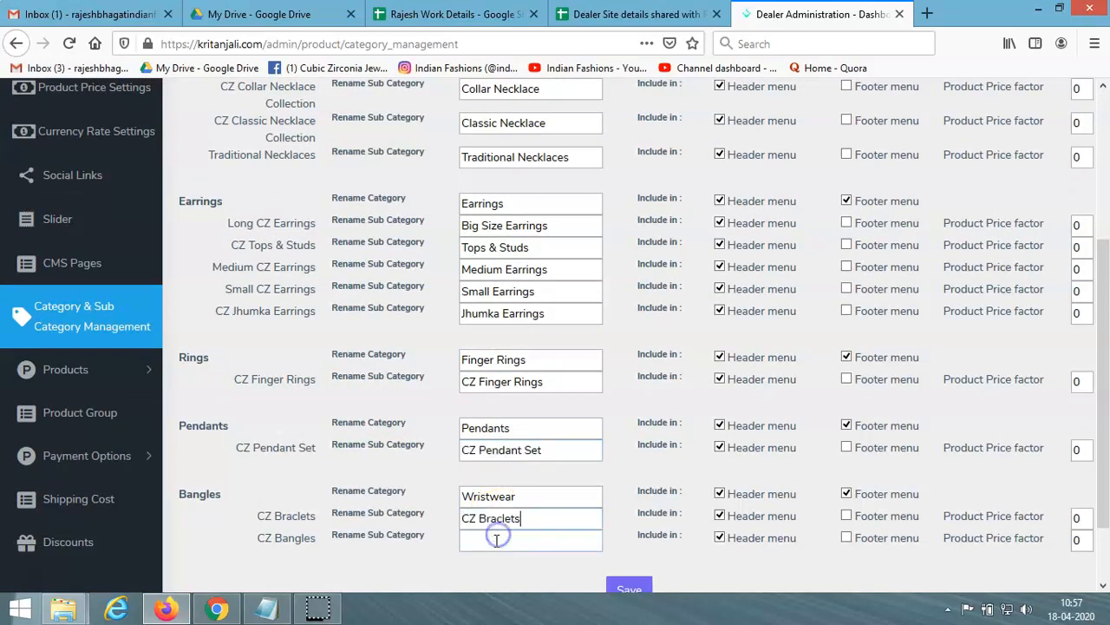
click(491, 560)
scroll(438, 481, down, 2)
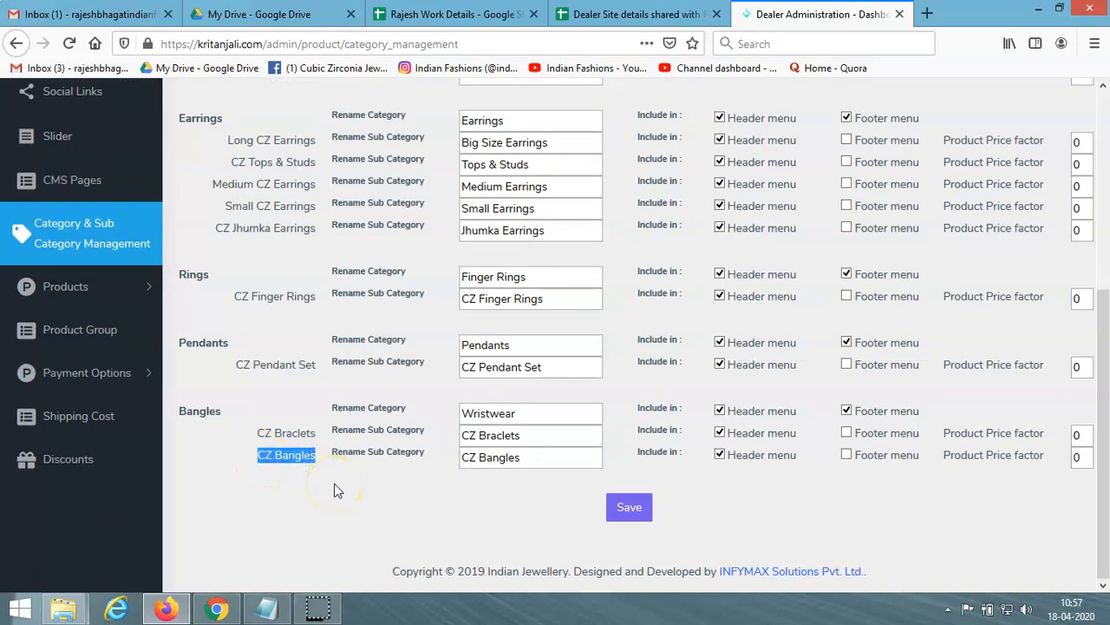
- Copy the CZ Bangles sub-category's display name, clear it and paste CZ Bangles back in
drag(521, 457, 430, 466)
drag(549, 460, 253, 460)
key(ctrl+c)
key(BackSpace)
click(482, 456)
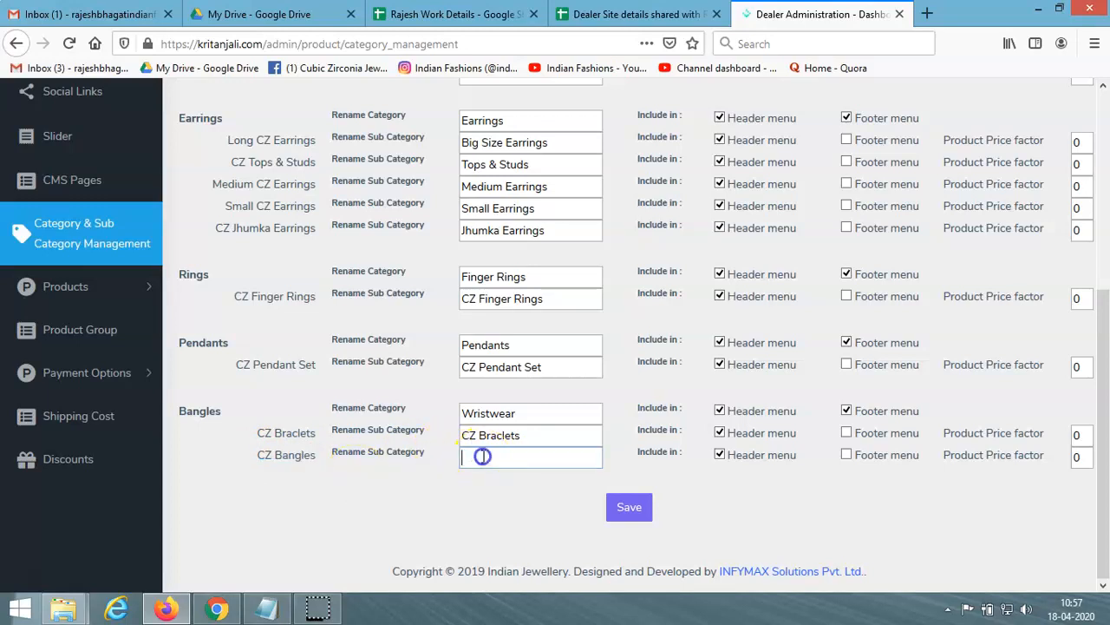
key(ctrl+v)
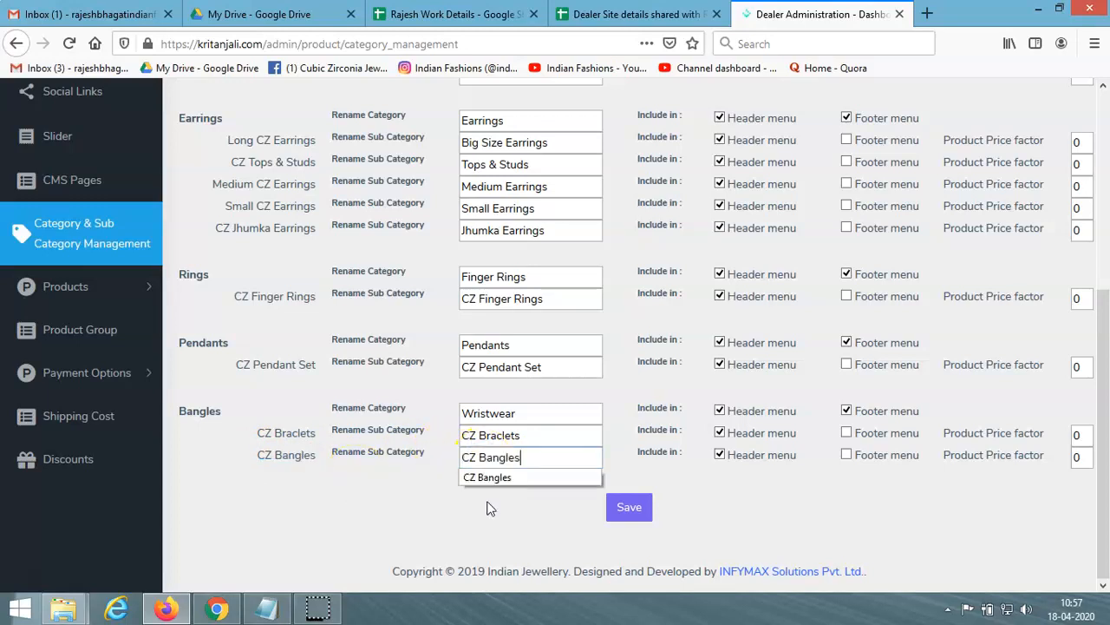
click(437, 499)
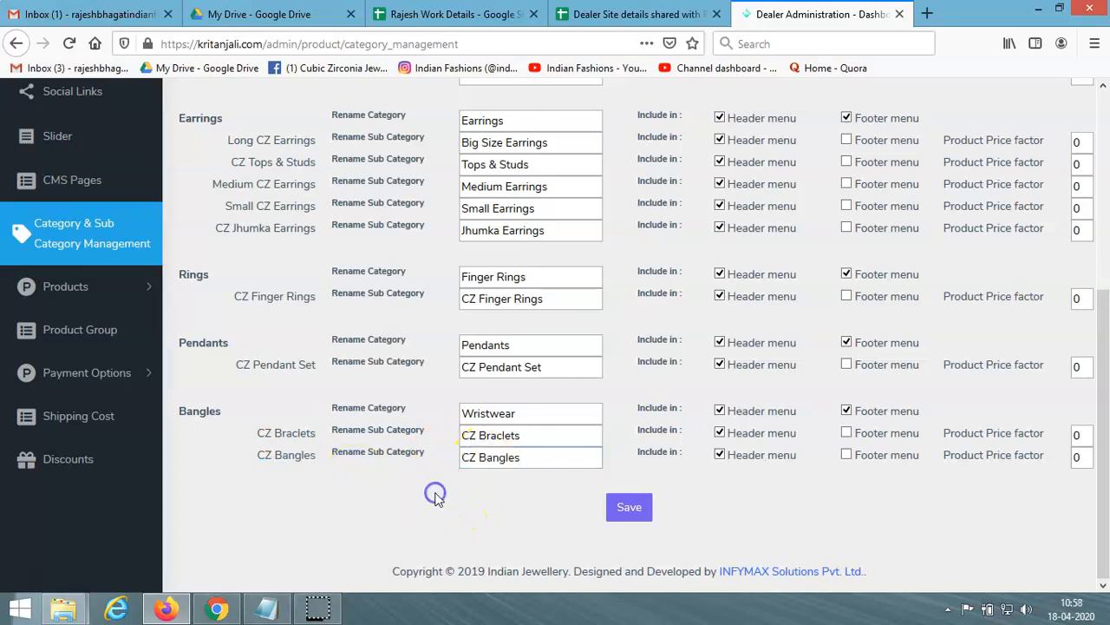
- Save the restored sub-category names and reload the storefront in Chrome
click(632, 510)
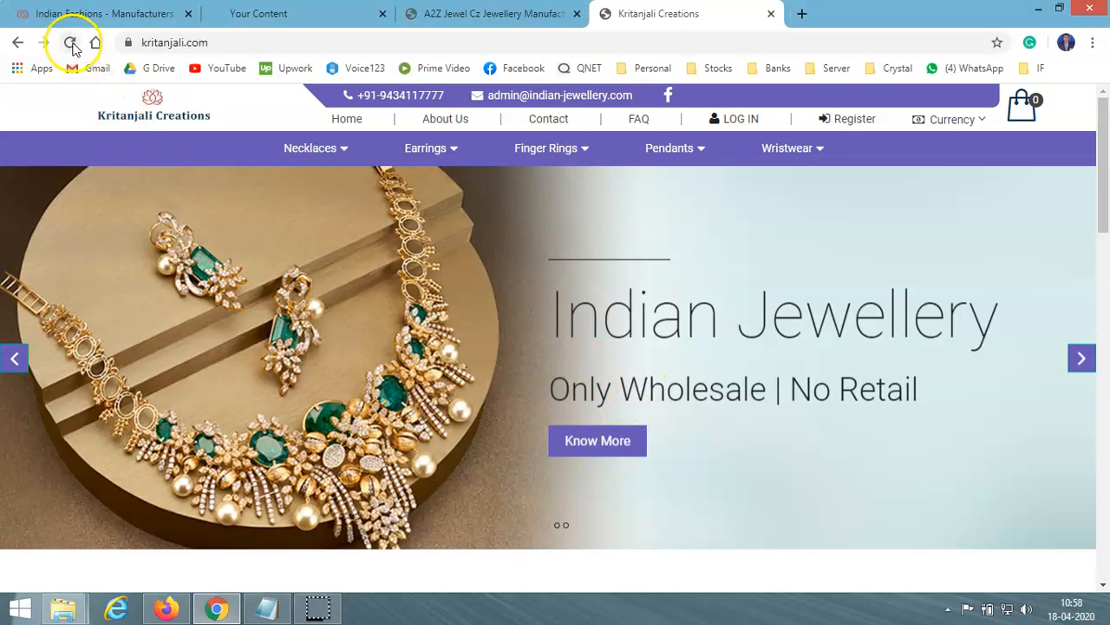
click(70, 41)
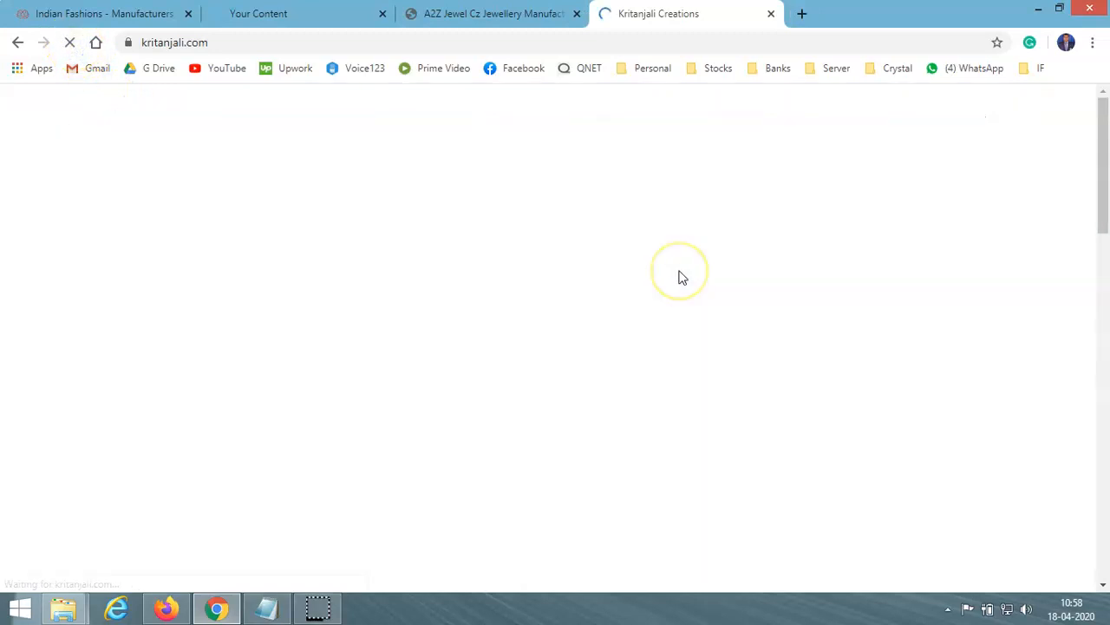